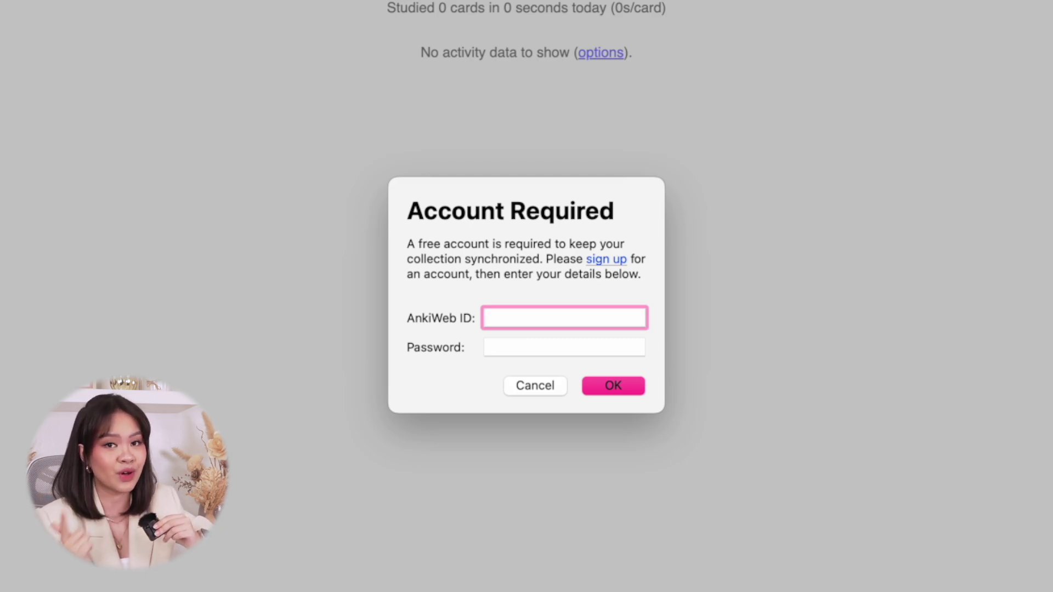
Step: Dismiss the account sign-in prompt and look through the list of cards in the card browser
{"action": "key", "text": "Escape"}
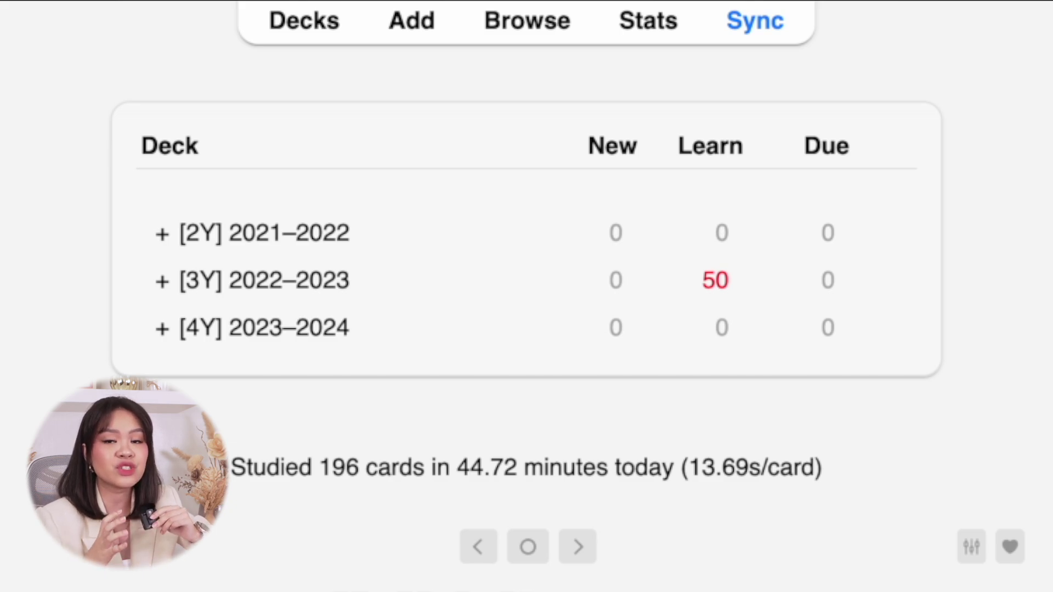
{"action": "key", "text": "a"}
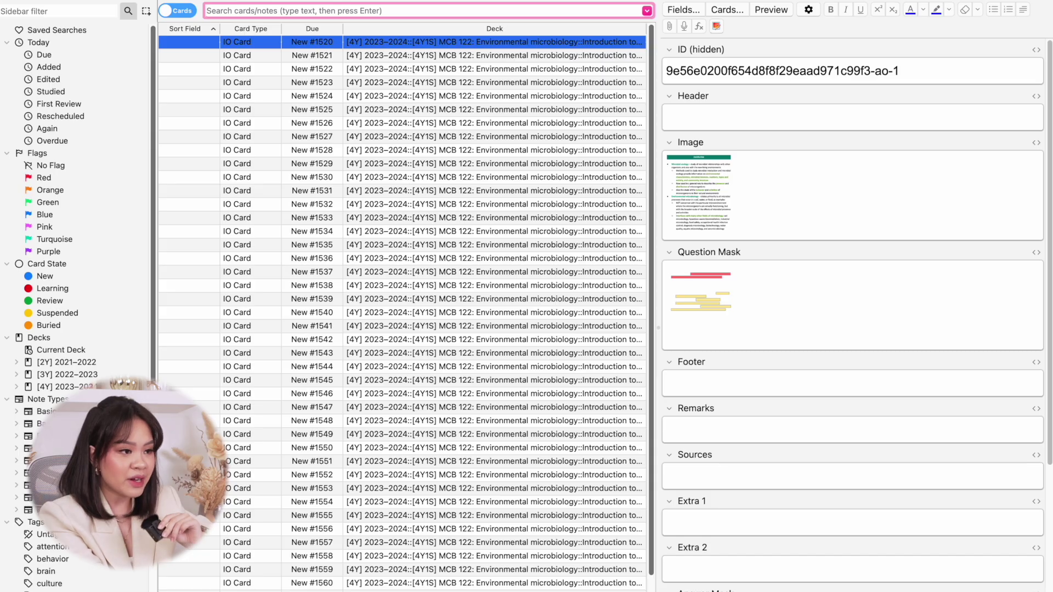
{"action": "scroll", "coordinate": [402, 307], "scroll_direction": "down", "scroll_amount": 5}
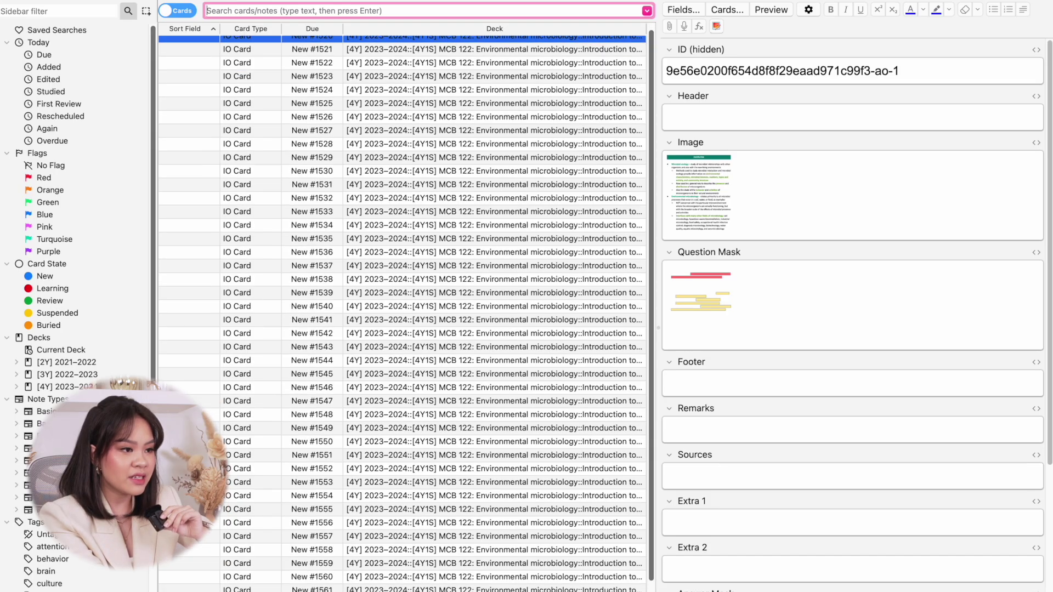
{"action": "scroll", "coordinate": [402, 312], "scroll_direction": "down", "scroll_amount": 3}
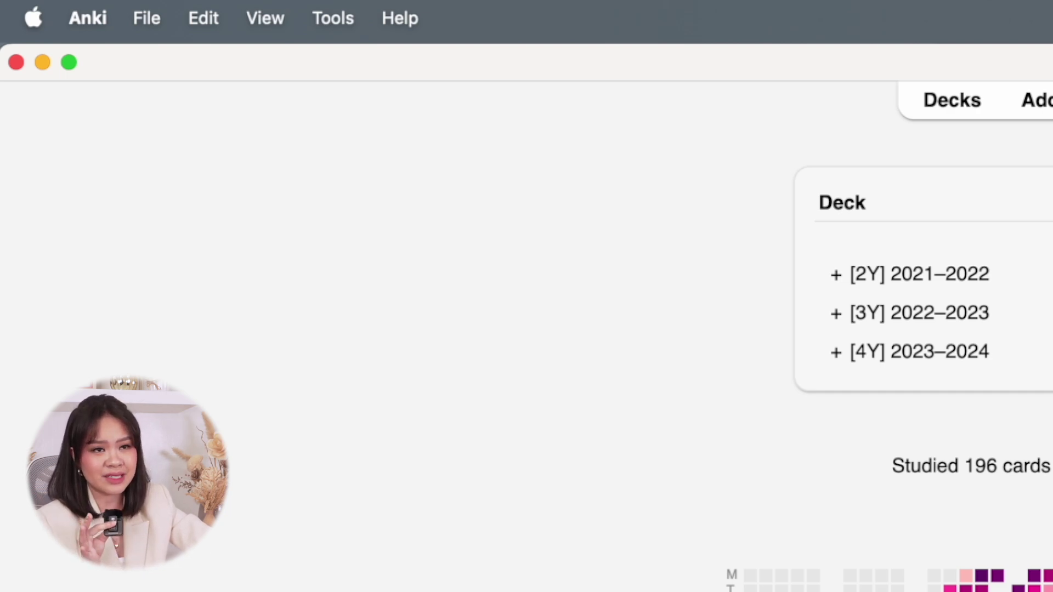
{"action": "left_click", "coordinate": [86, 18]}
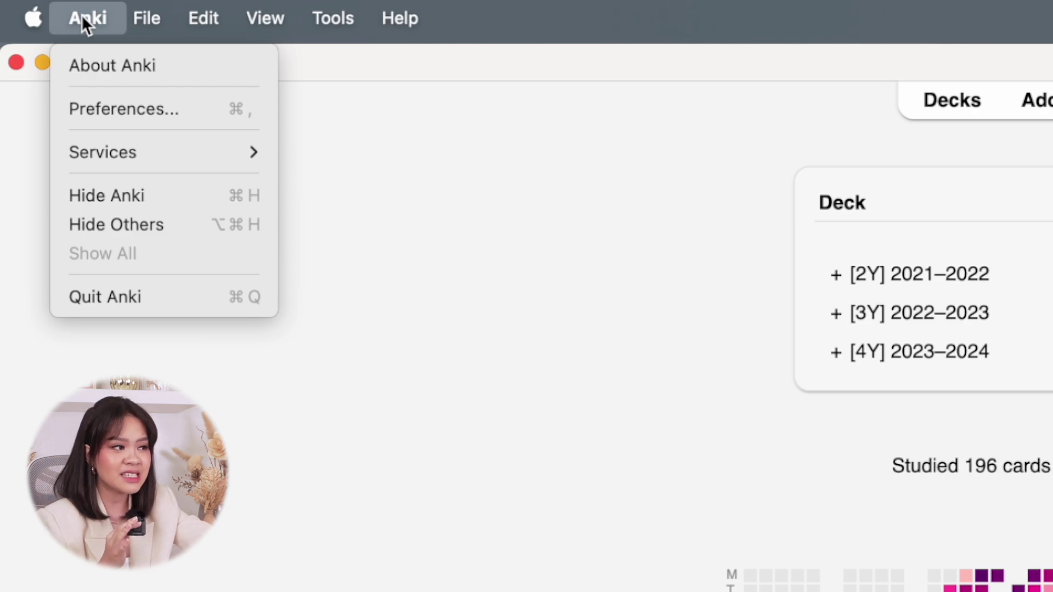
{"action": "mouse_move", "coordinate": [341, 12]}
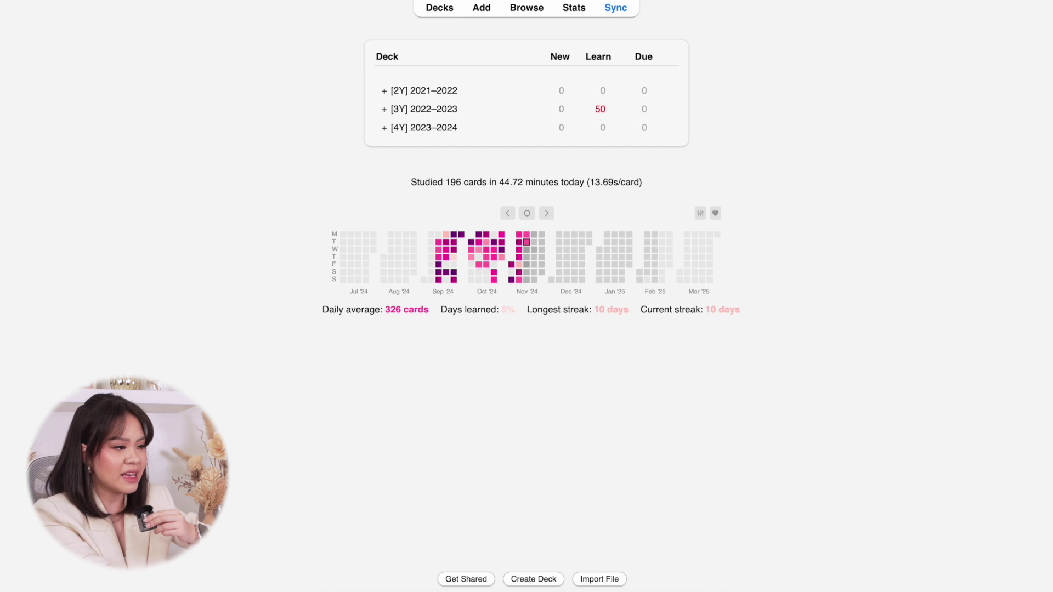
Step: Expand the [4Y] 2023–2024 deck and view the lecture subdecks inside MCB 122: Environmental microbiology, collapsing that course again
{"action": "left_click", "coordinate": [384, 128]}
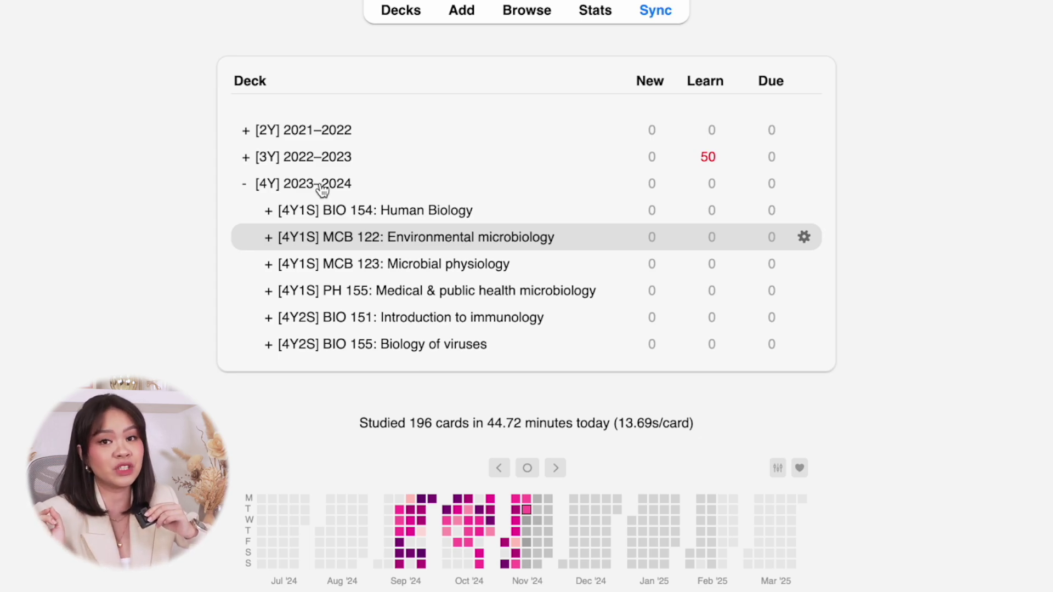
{"action": "left_click", "coordinate": [269, 237]}
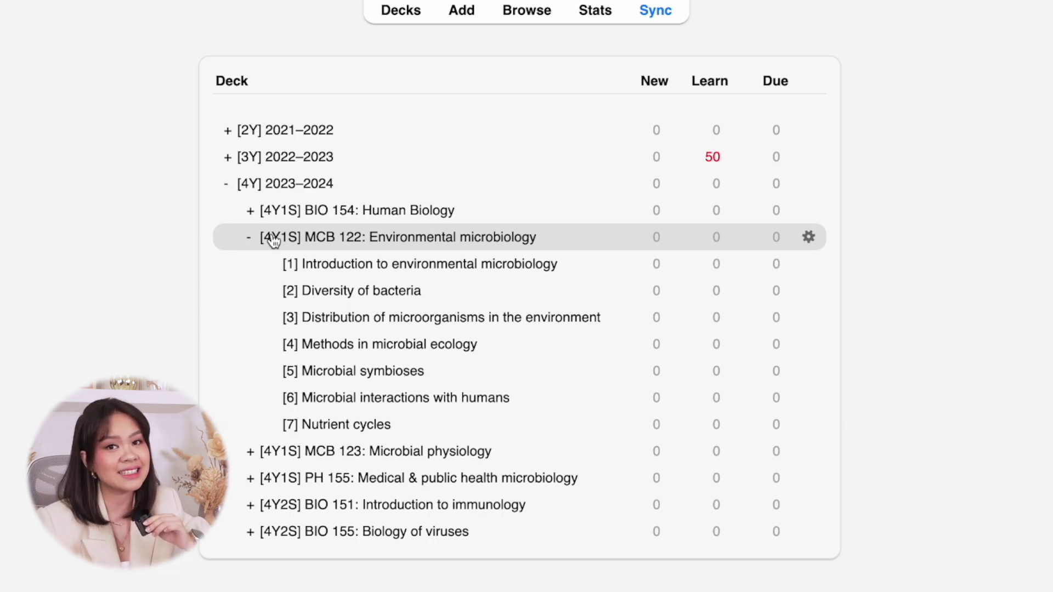
{"action": "left_click", "coordinate": [249, 237]}
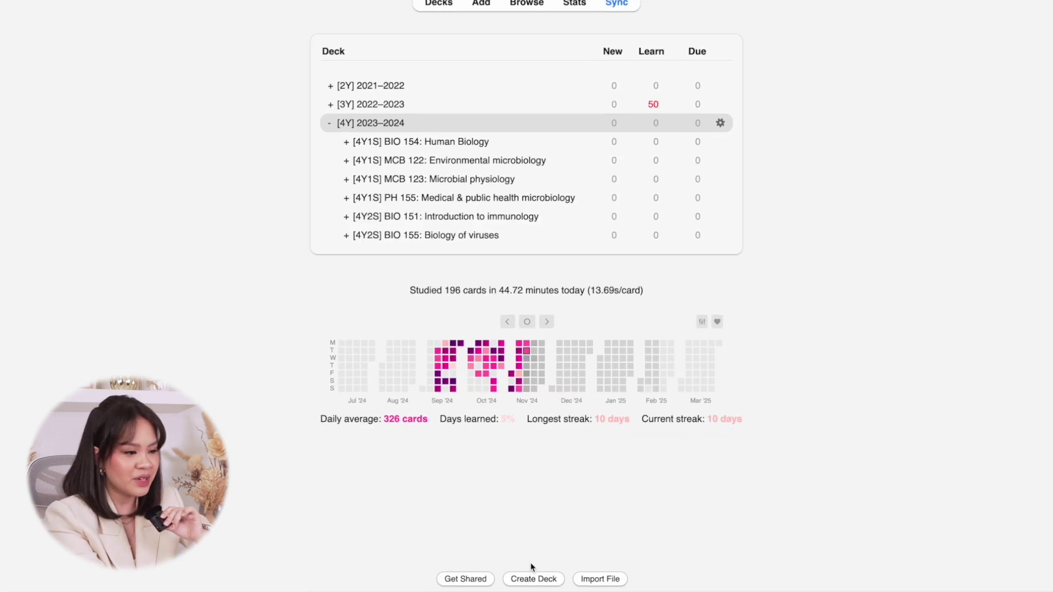
Step: Create a deck named "[4Y2S] BIO 192: Biological evolution" and nest it under the [4Y] 2023–2024 deck
{"action": "scroll", "coordinate": [532, 565], "scroll_direction": "down", "scroll_amount": 5}
{"action": "left_click", "coordinate": [537, 570]}
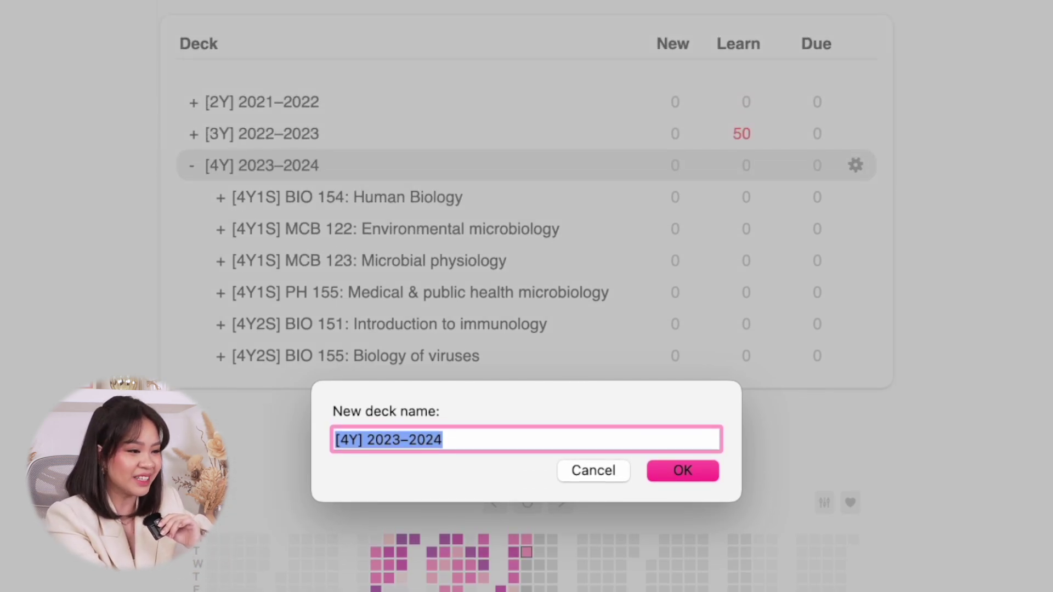
{"action": "type", "text": "["}
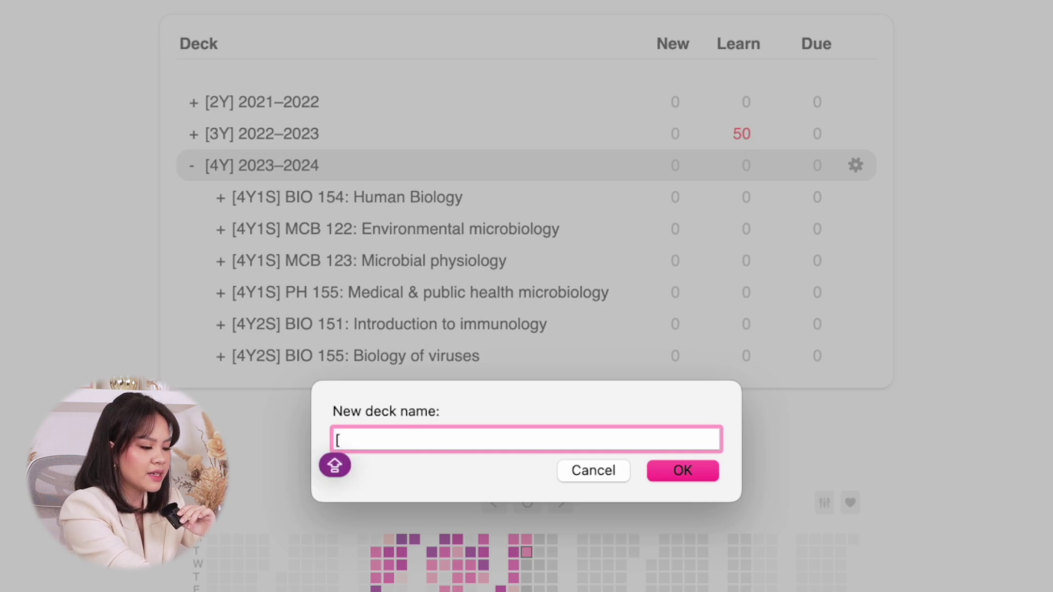
{"action": "type", "text": "4Y2S] BIO 19"}
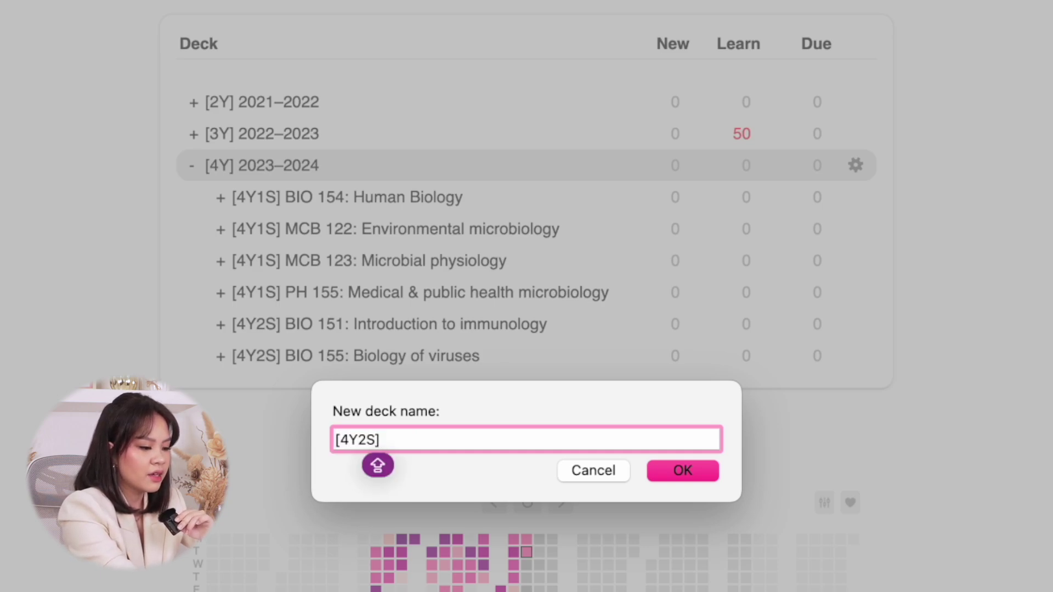
{"action": "type", "text": "2"}
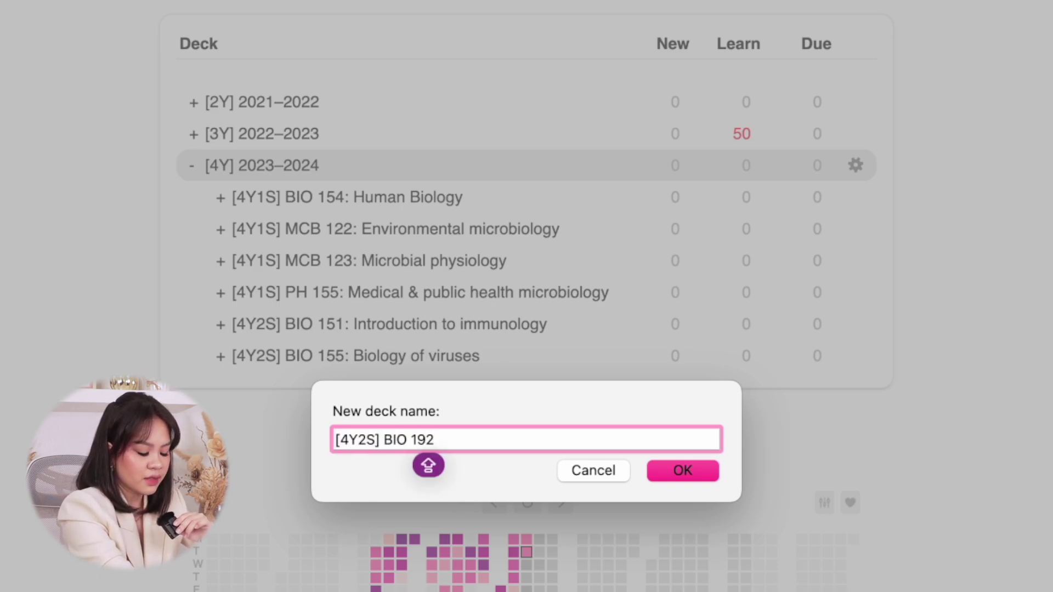
{"action": "type", "text": ": Biological evolution"}
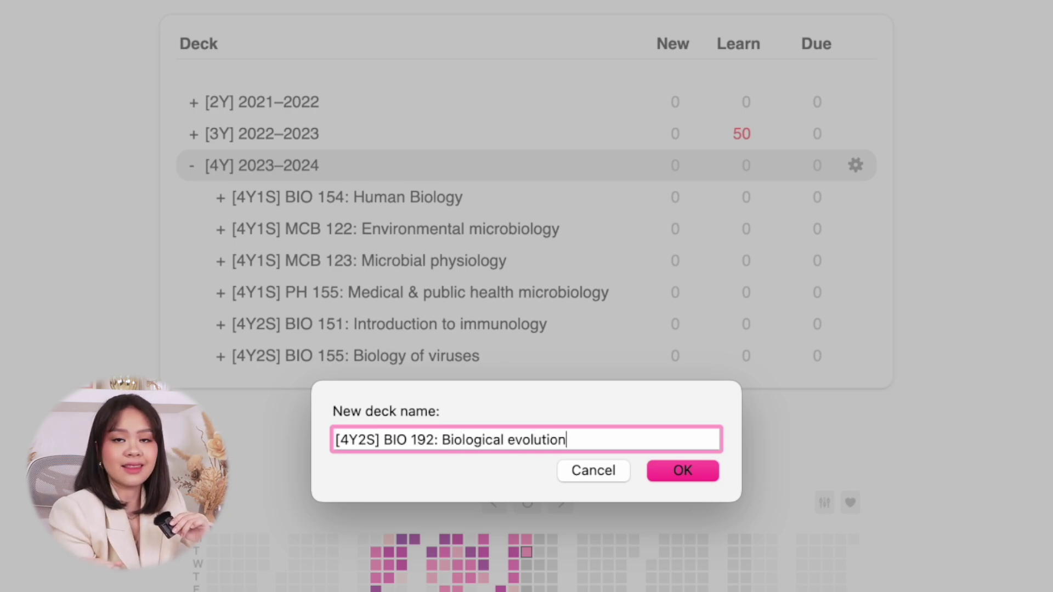
{"action": "key", "text": "Return"}
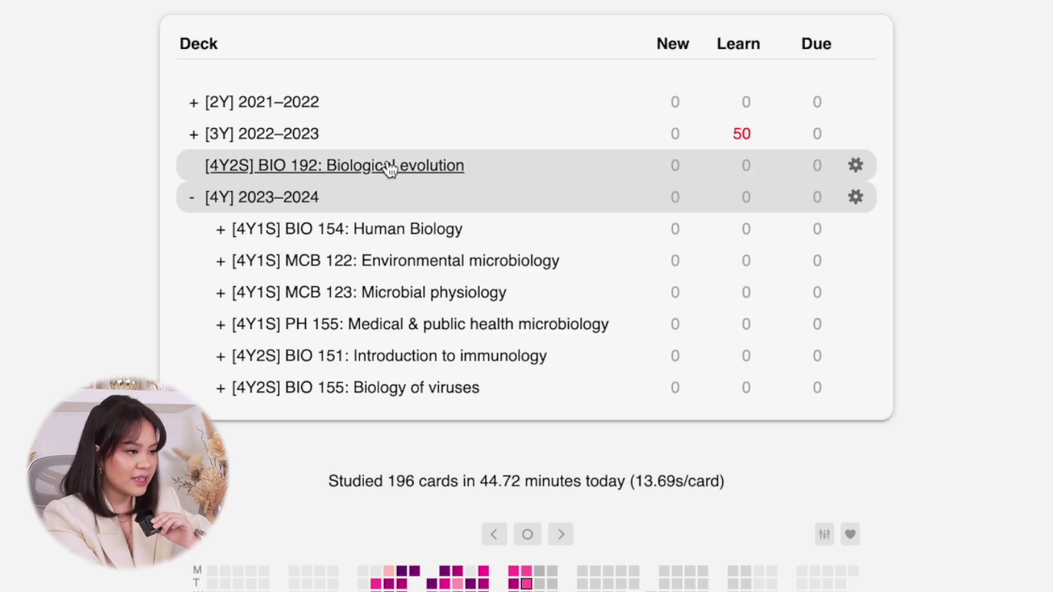
{"action": "left_click_drag", "start_coordinate": [389, 170], "coordinate": [309, 204]}
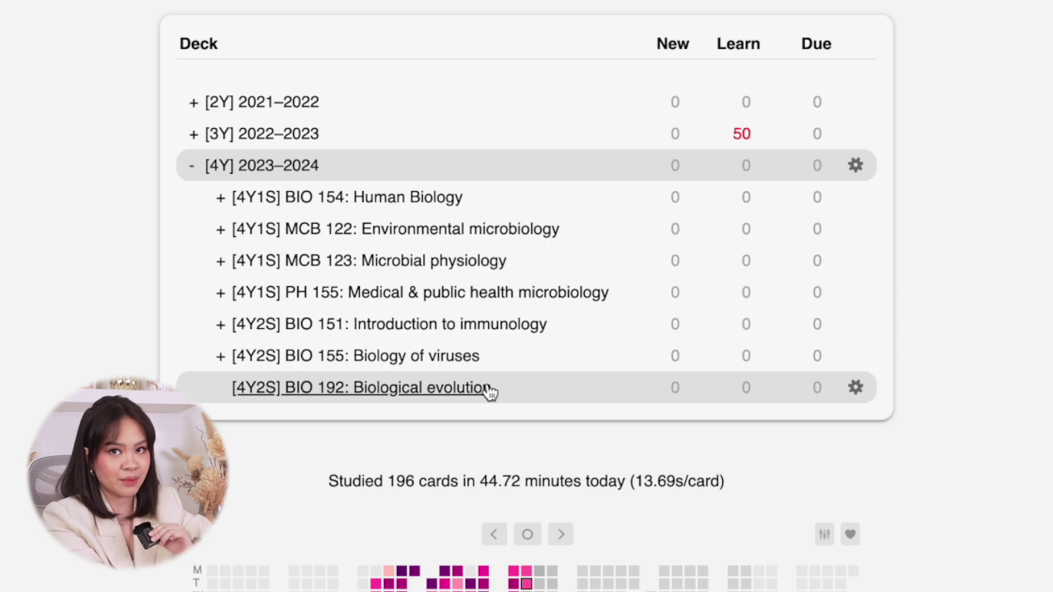
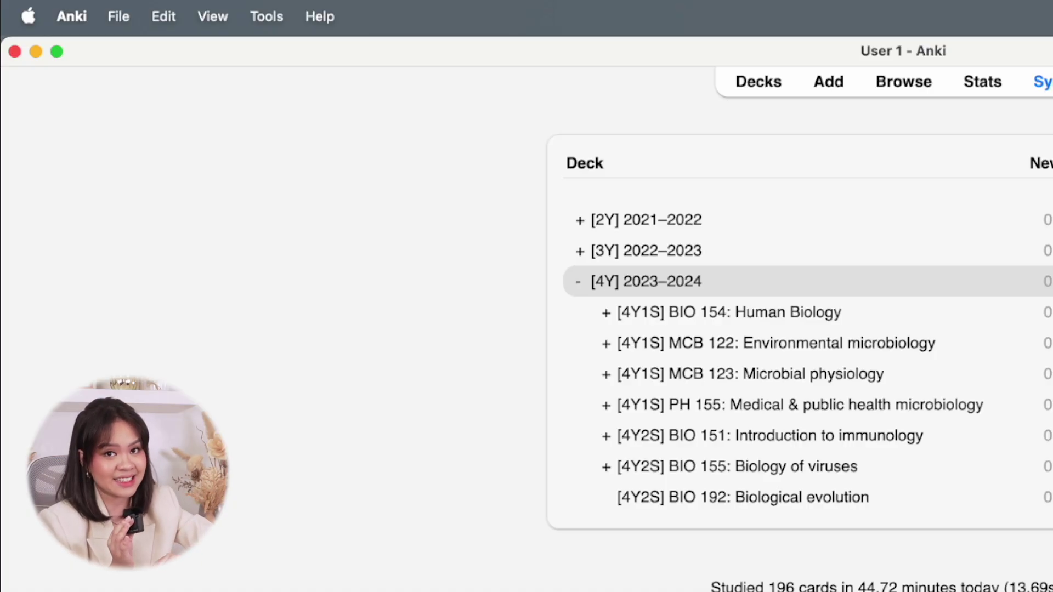
Step: Start a filtered deck of the due cards in MCB 127: Microbial taxonomy with a limit of 1000 cards
{"action": "left_click", "coordinate": [275, 15]}
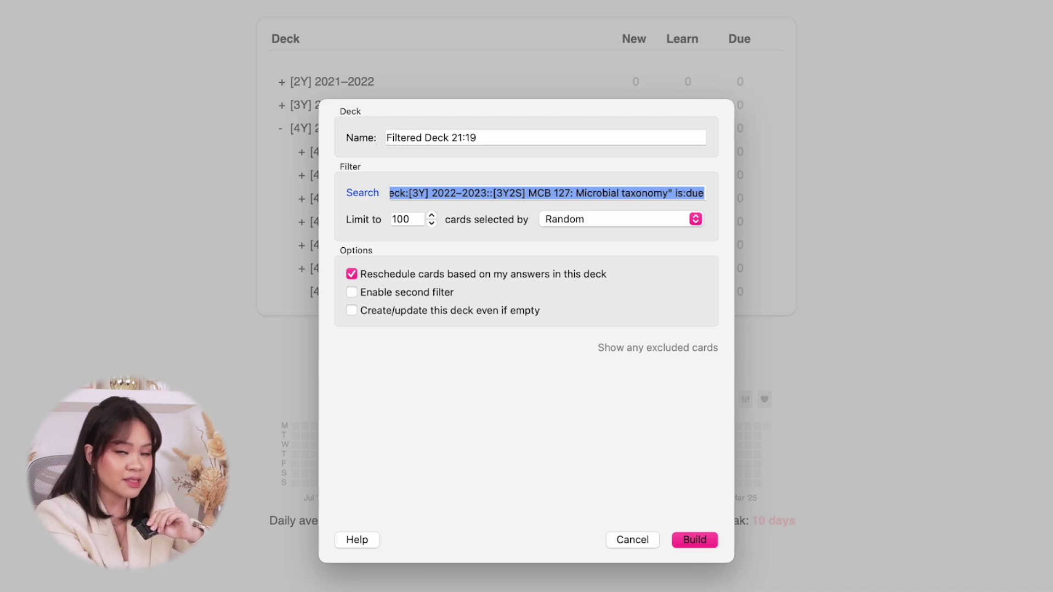
{"action": "key", "text": "Tab"}
{"action": "type", "text": "1000"}
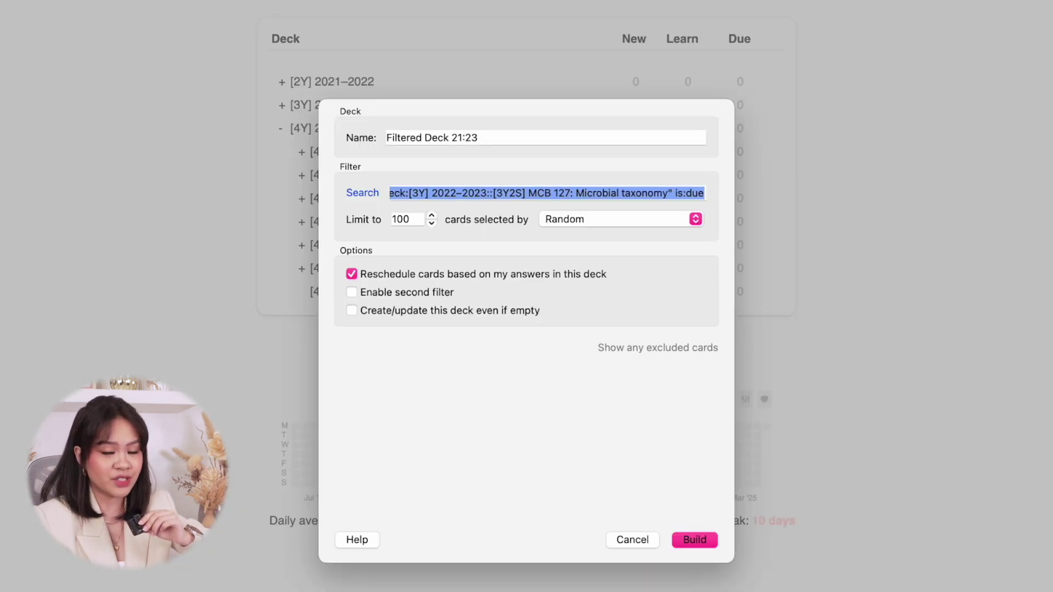
Step: Build a filtered deck of MCB 127: Microbial taxonomy cards matching is:new, limited to 300 randomly selected cards
{"action": "key", "text": "Right"}
{"action": "key", "text": "BackSpace"}
{"action": "key", "text": "BackSpace"}
{"action": "key", "text": "BackSpace"}
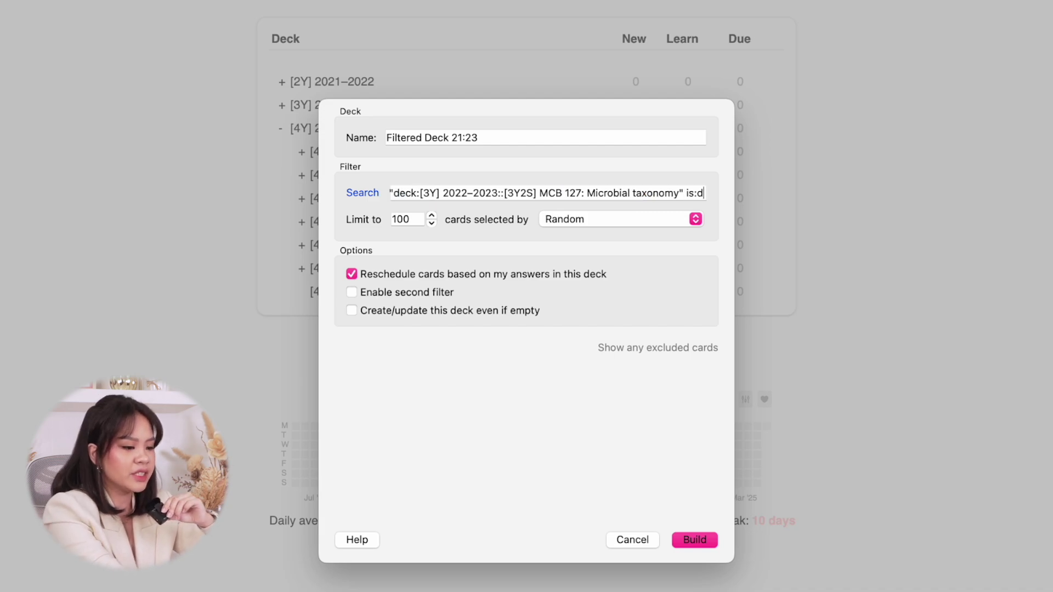
{"action": "type", "text": "new"}
{"action": "key", "text": "Tab"}
{"action": "type", "text": "300"}
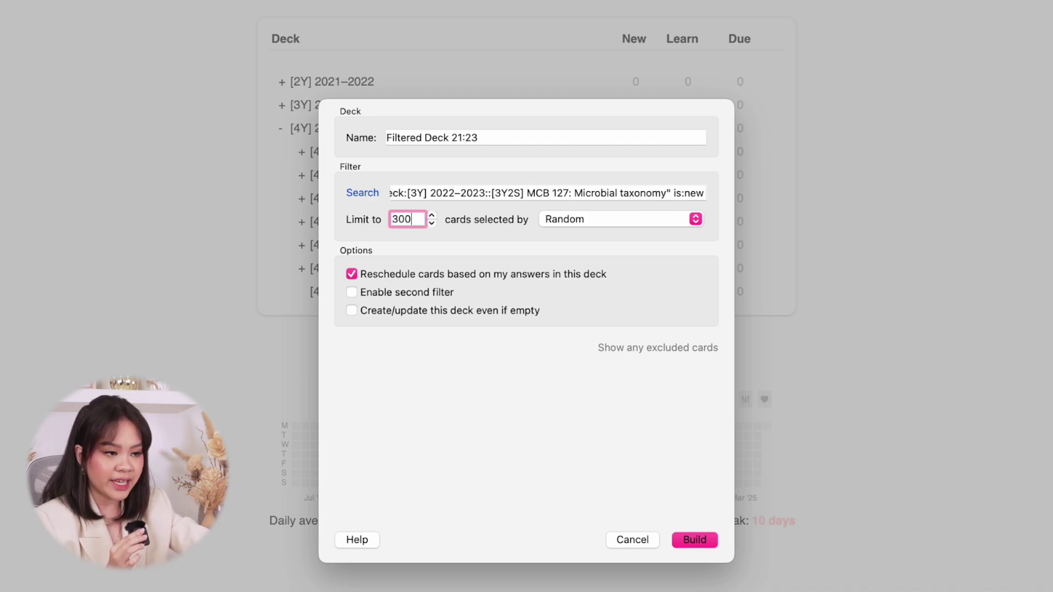
{"action": "key", "text": "Return"}
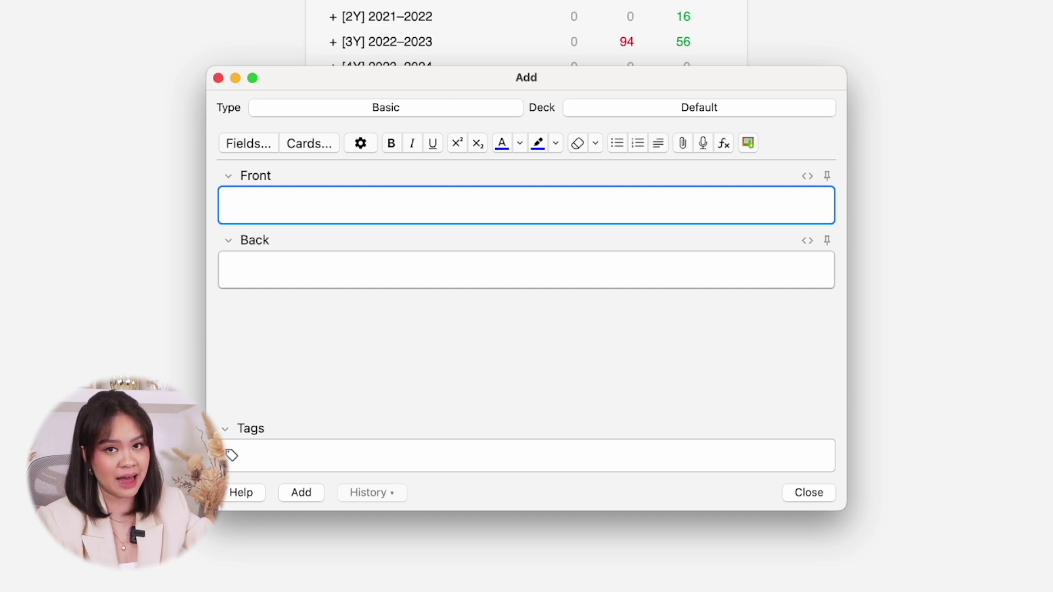
Step: Add a Basic card to the Default deck with front "The powerhouse of the cell" and back "Mitochondria"
{"action": "type", "text": "The "}
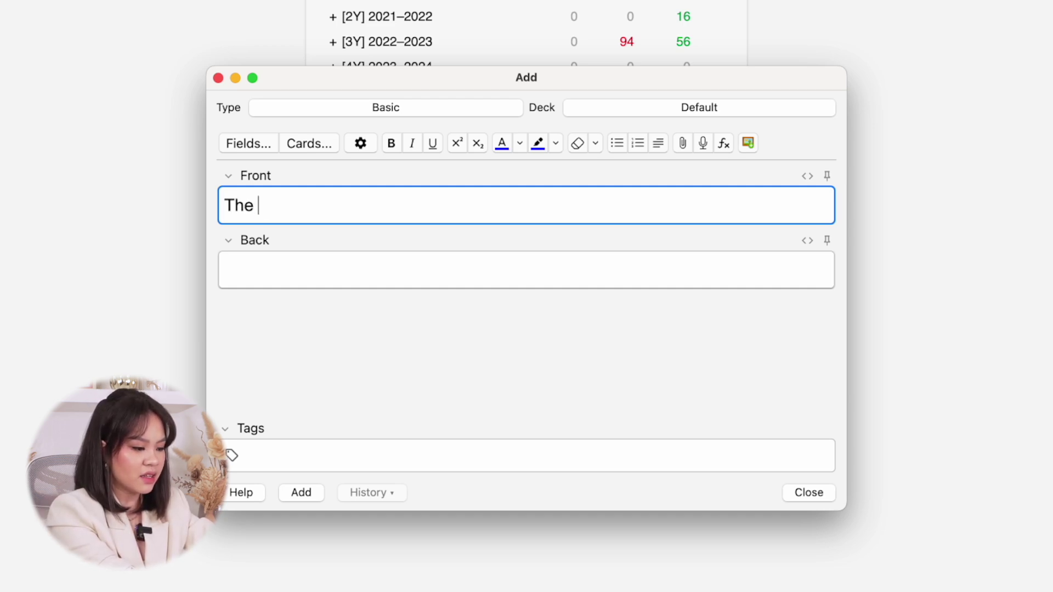
{"action": "type", "text": "powerhouse of the cell"}
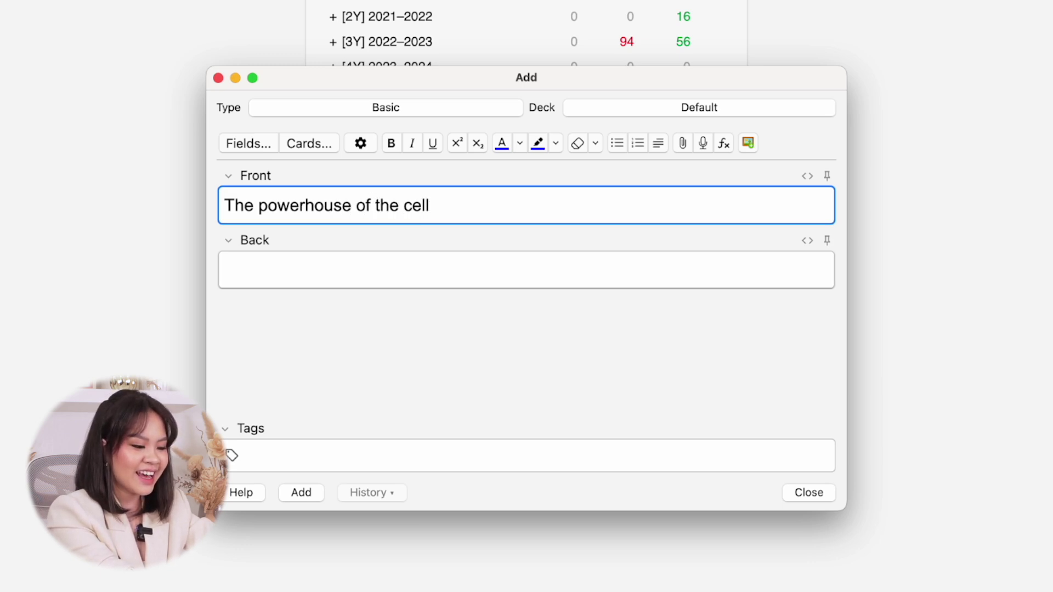
{"action": "key", "text": "Tab"}
{"action": "type", "text": "Mitochondria"}
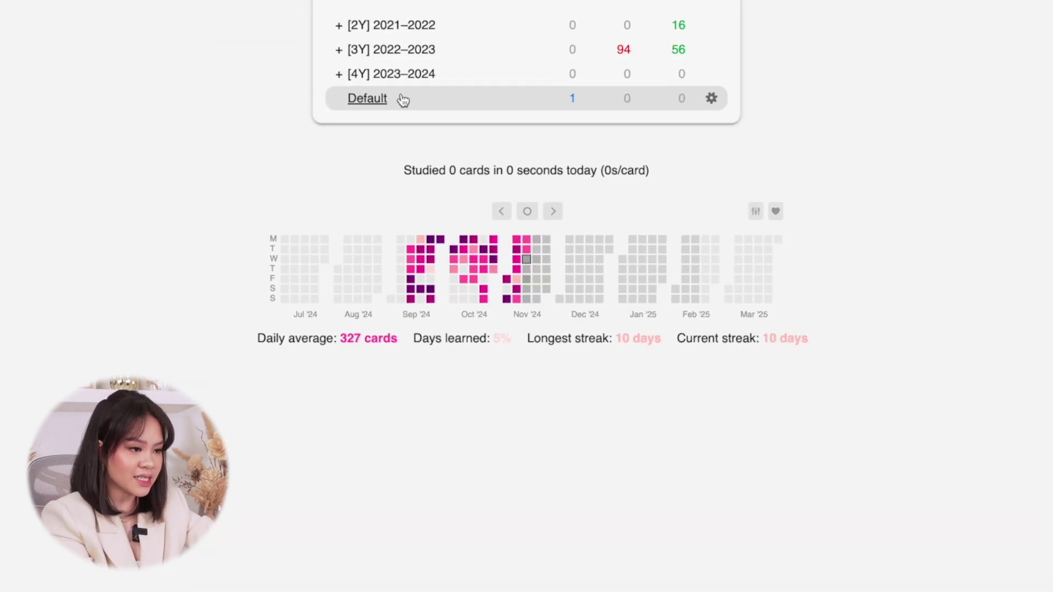
Step: Study the Default deck and reveal the answer of the new Basic card
{"action": "left_click", "coordinate": [403, 100]}
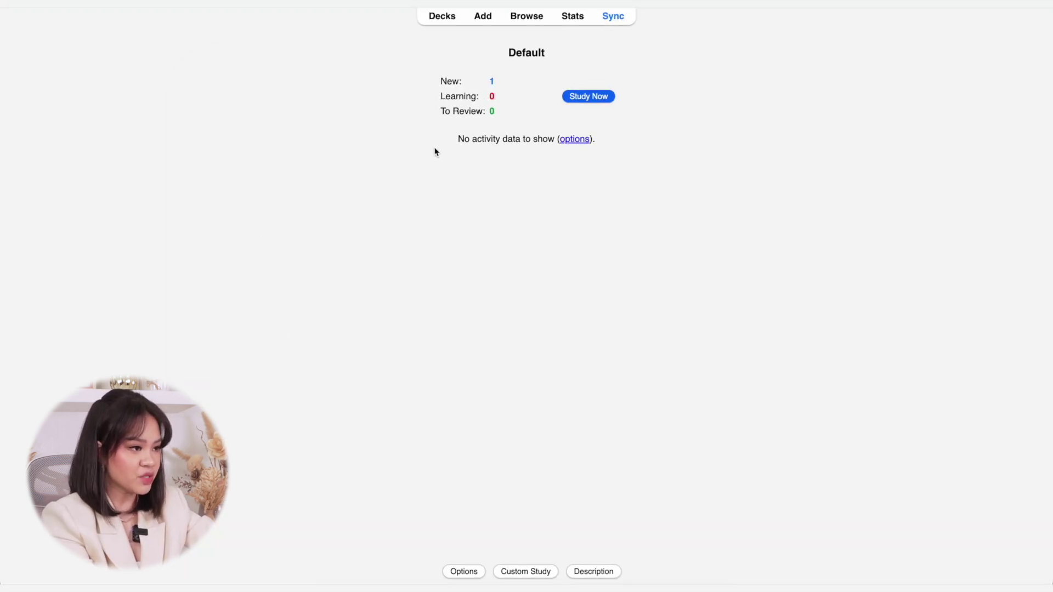
{"action": "left_click", "coordinate": [574, 98]}
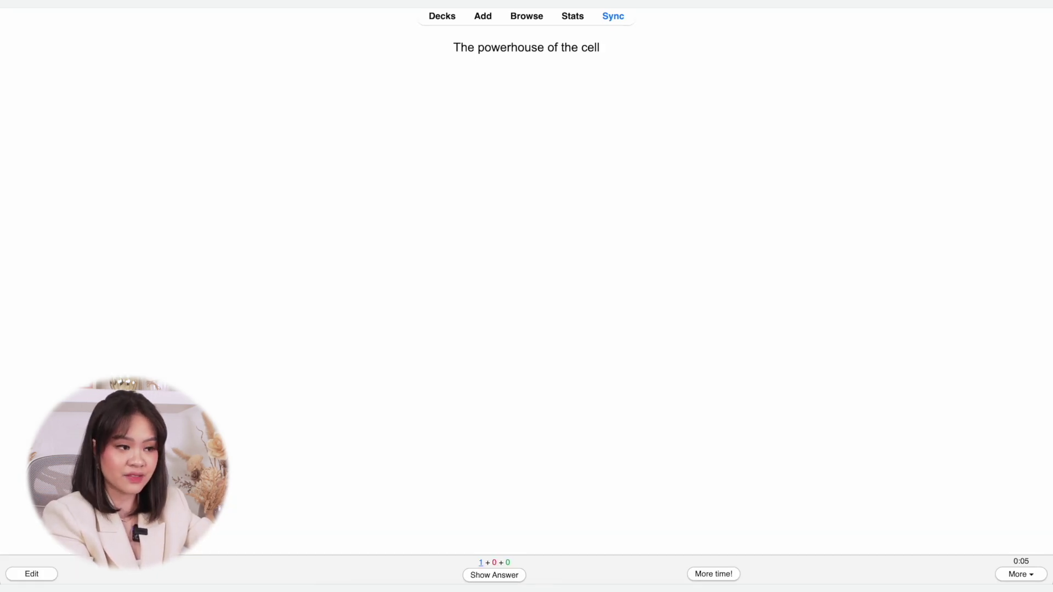
{"action": "key", "text": "space"}
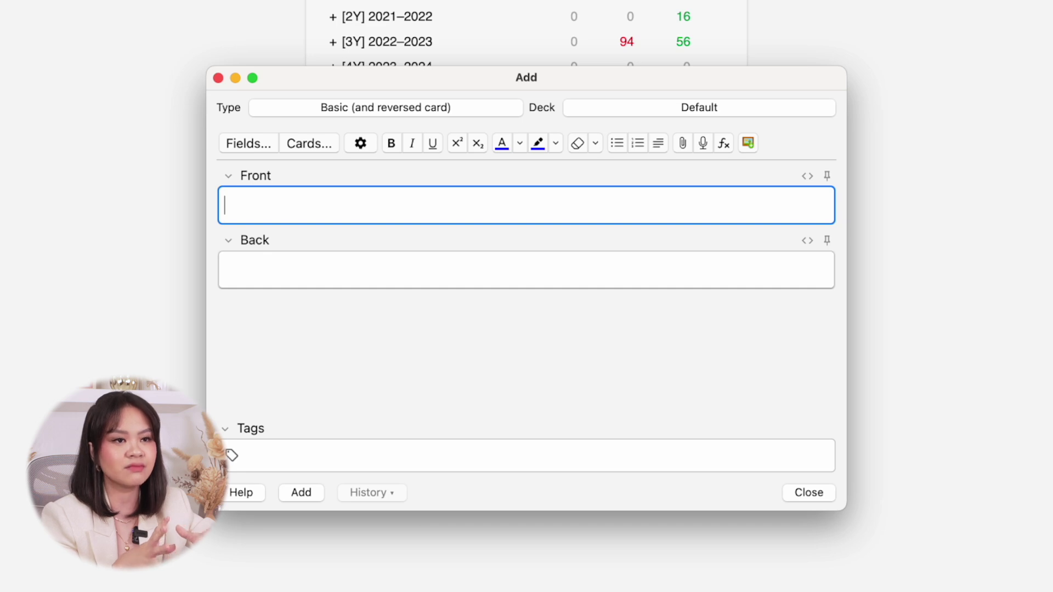
Step: Add a Basic (and reversed card) note to the Default deck with front "The powerhouse of the cell" and back "Mitochondria"
{"action": "type", "text": "The powerhouse "}
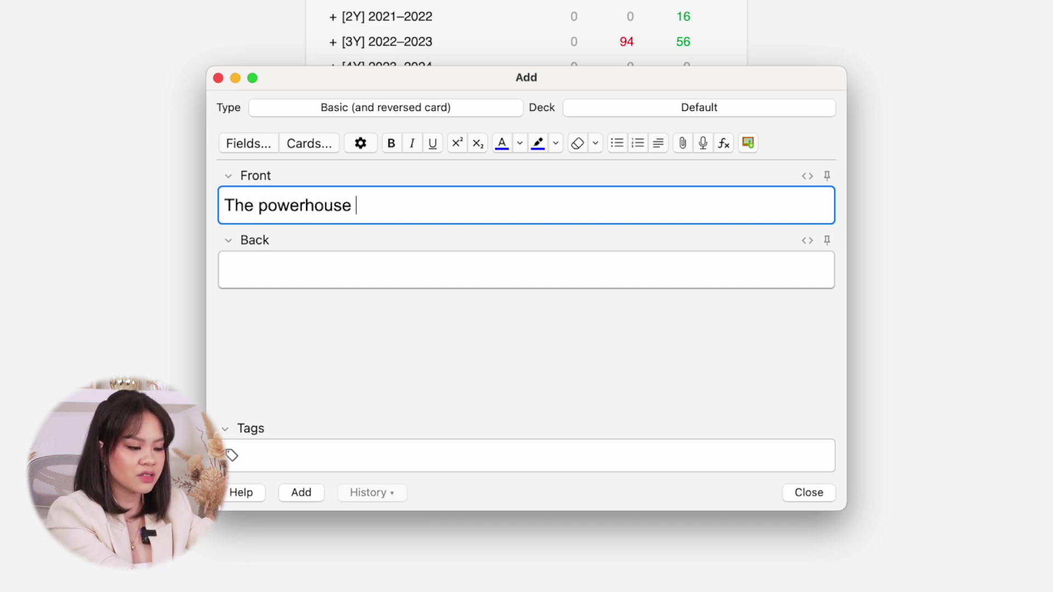
{"action": "type", "text": "of the cell"}
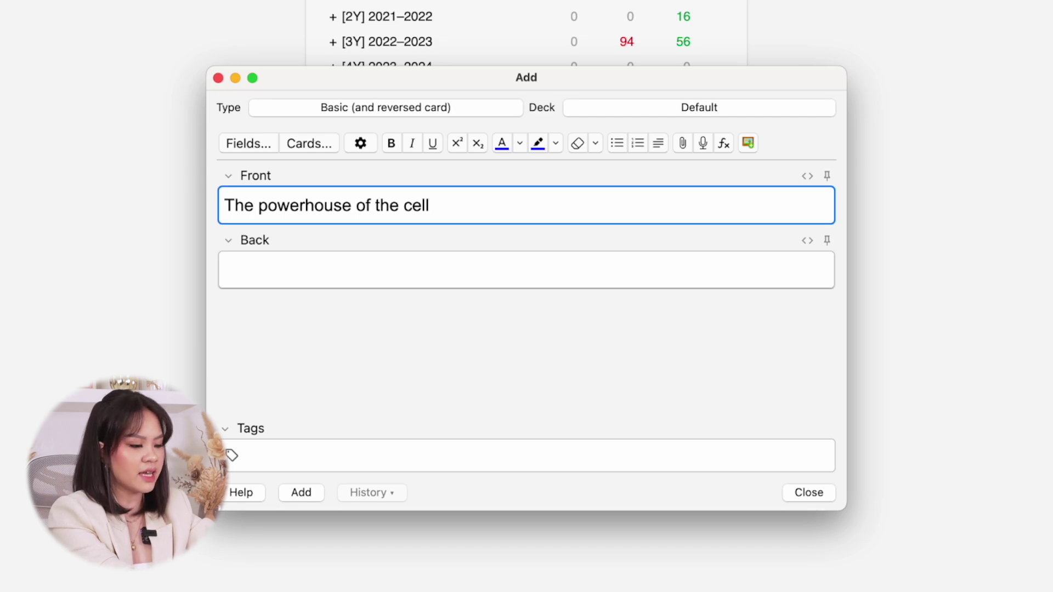
{"action": "left_click", "coordinate": [225, 270]}
{"action": "type", "text": "Mitochondria"}
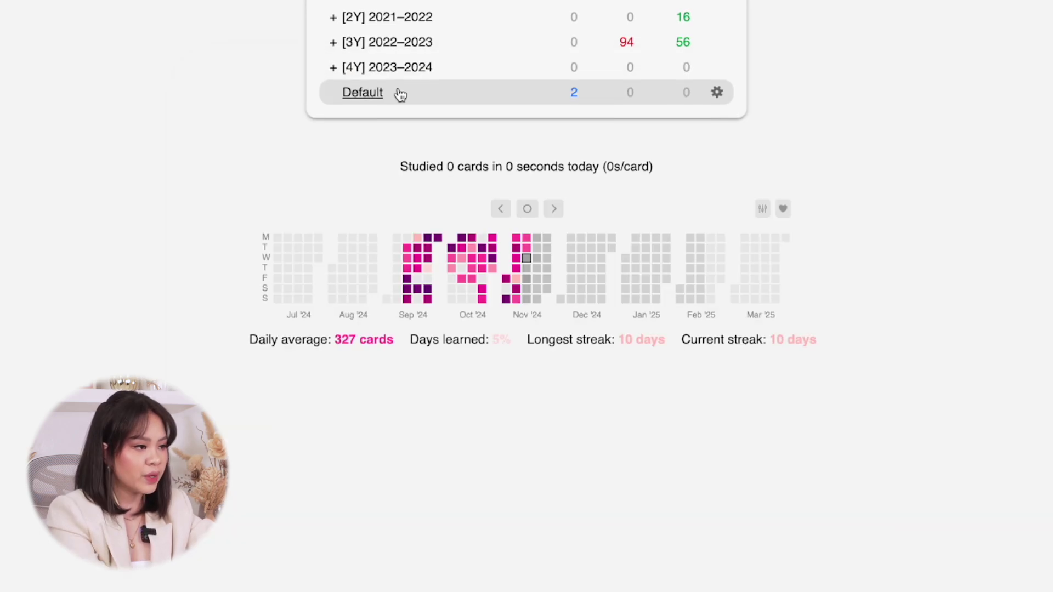
Step: Study the Default deck, reveal the answer to the powerhouse card and rate it to bring up the reversed card
{"action": "left_click", "coordinate": [393, 92]}
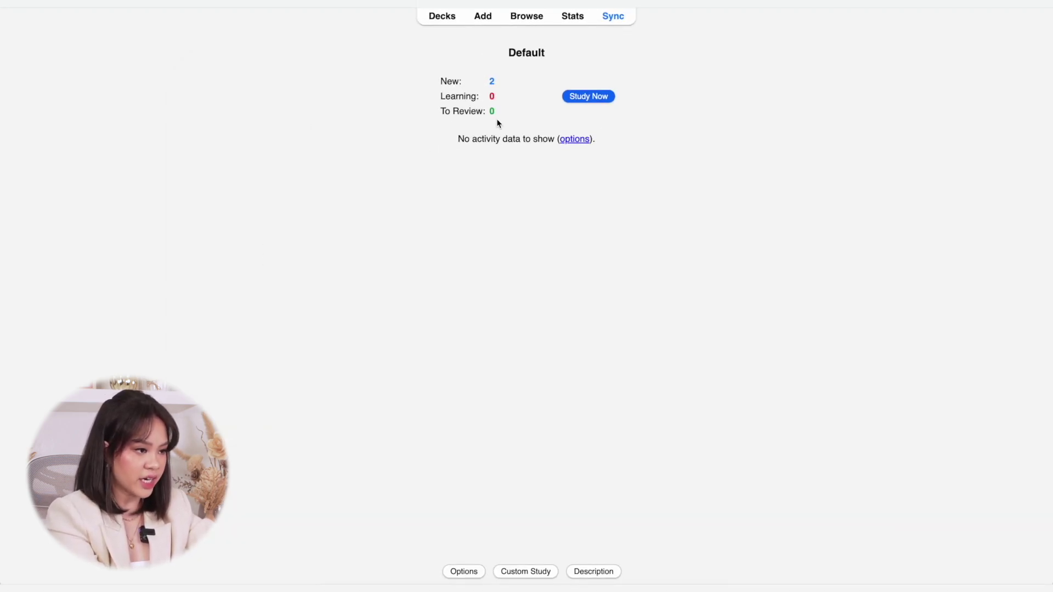
{"action": "left_click", "coordinate": [565, 97]}
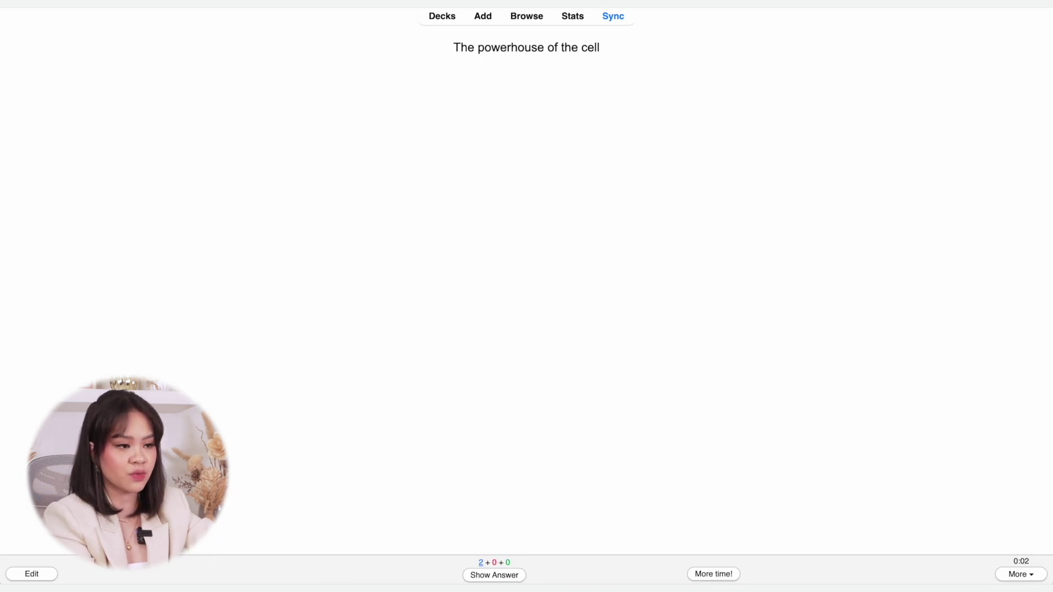
{"action": "key", "text": "space"}
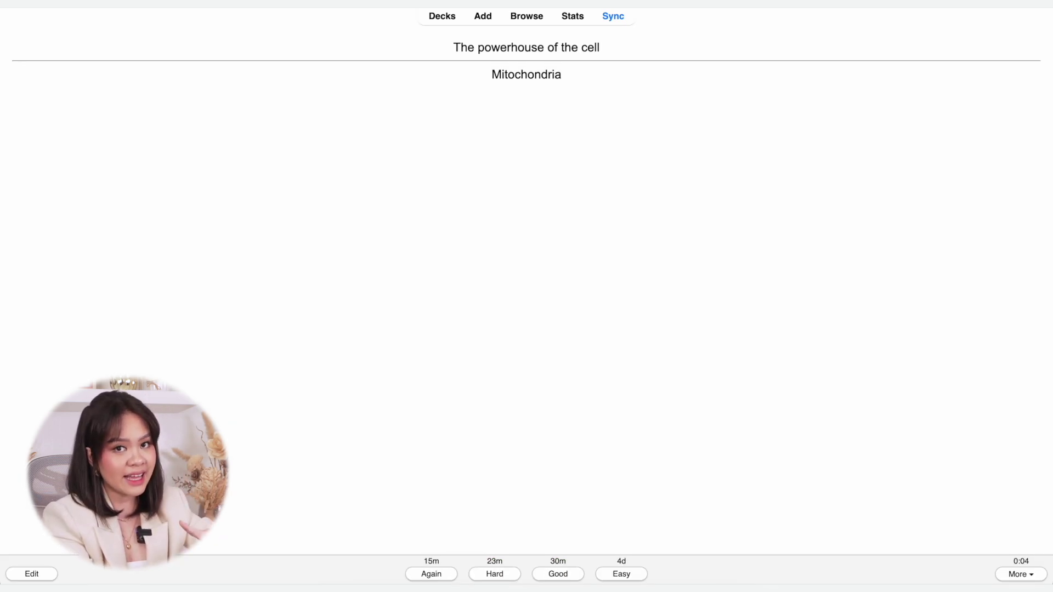
{"action": "key", "text": "space"}
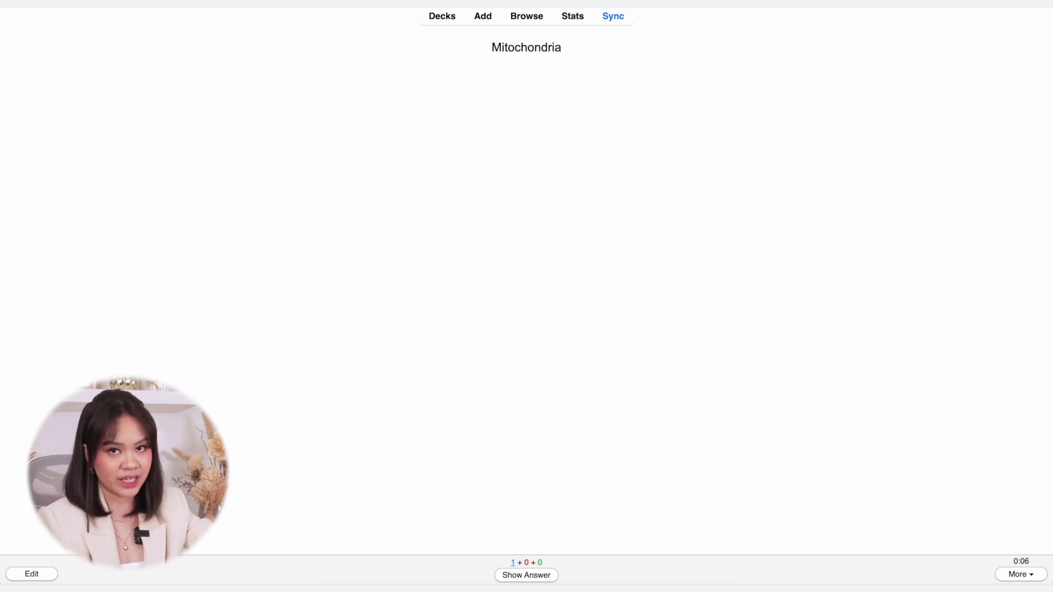
Step: Reveal the answer of the reversed Mitochondria card
{"action": "key", "text": "space"}
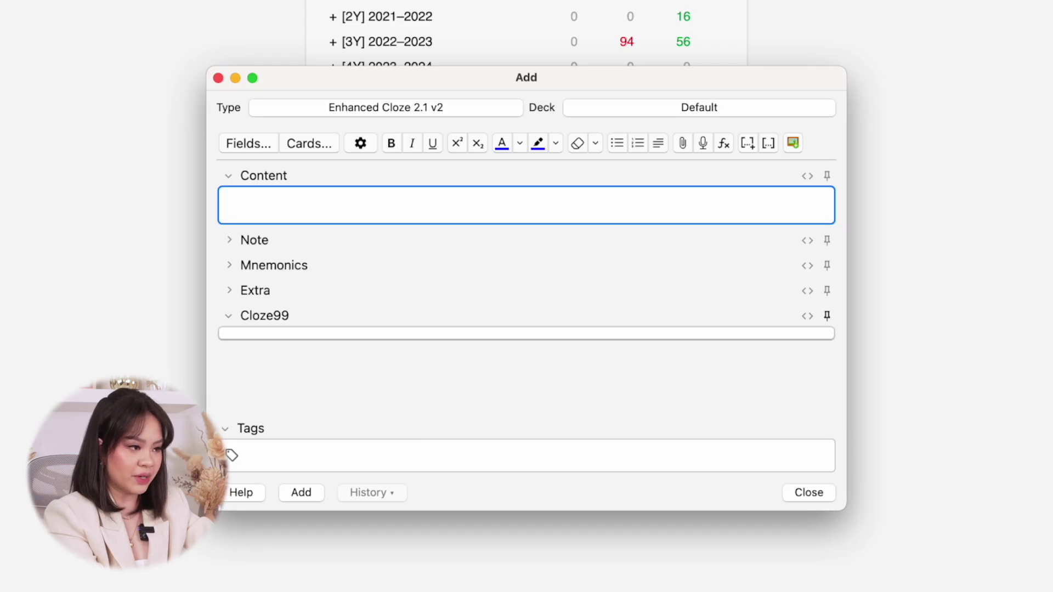
Step: Enter "Mitochondria are powerhouses of the cell" as the content of an Enhanced Cloze 2.1 v2 note in the Default deck
{"action": "type", "text": "Mi"}
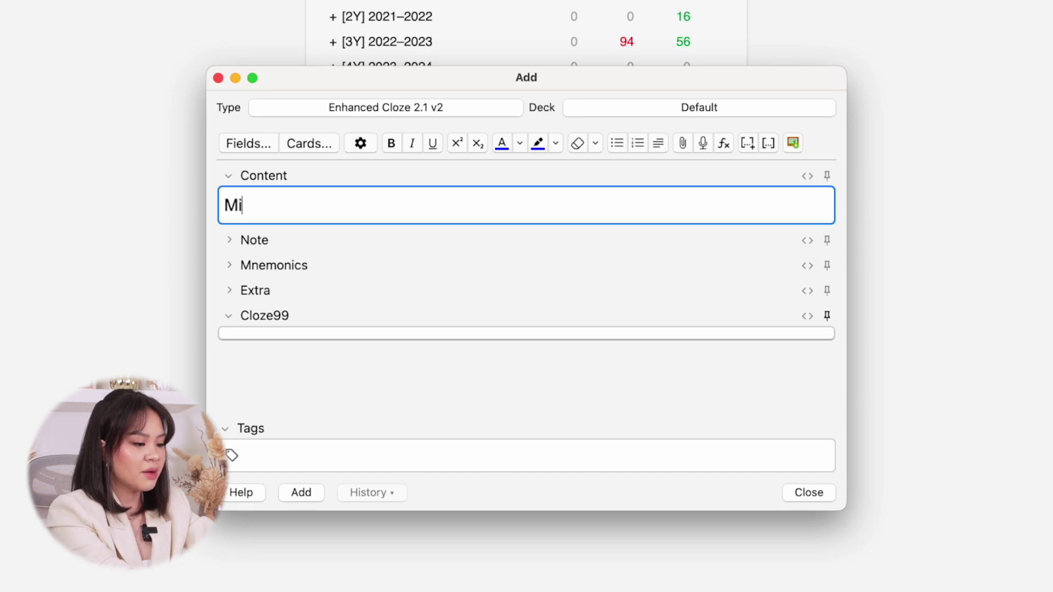
{"action": "type", "text": "tochondria are powe"}
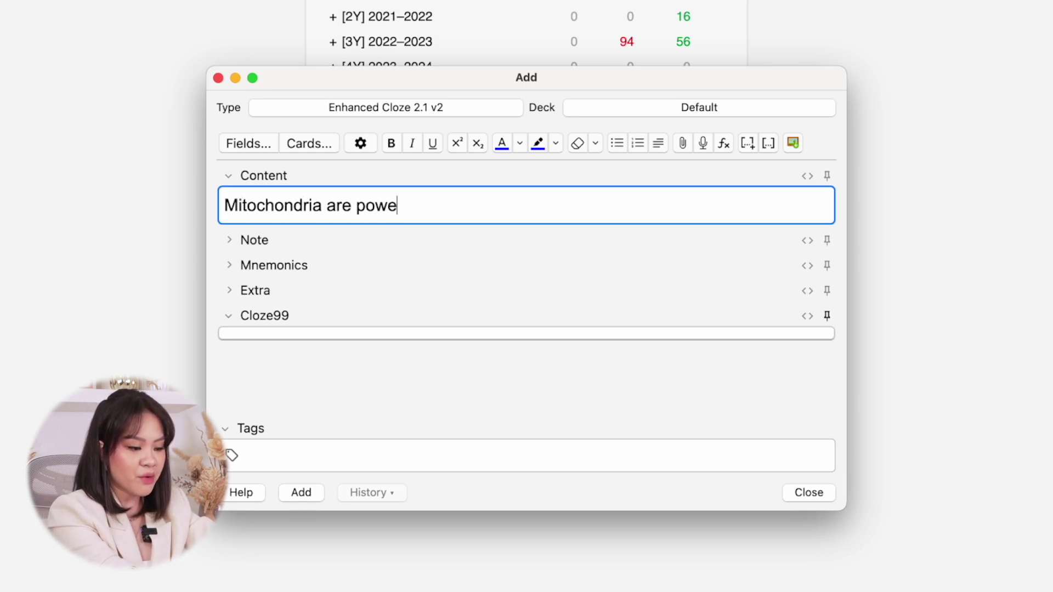
{"action": "type", "text": "rhouses of the cell"}
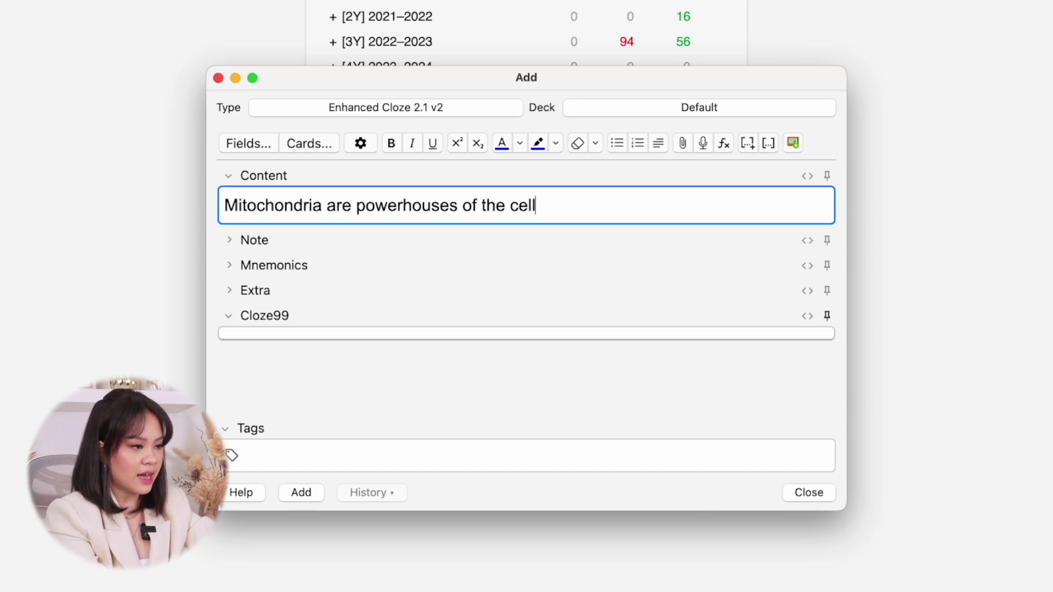
Step: Turn the words "Mitochondria" and "powerhouses" in the note's content into cloze deletions
{"action": "double_click", "coordinate": [299, 208]}
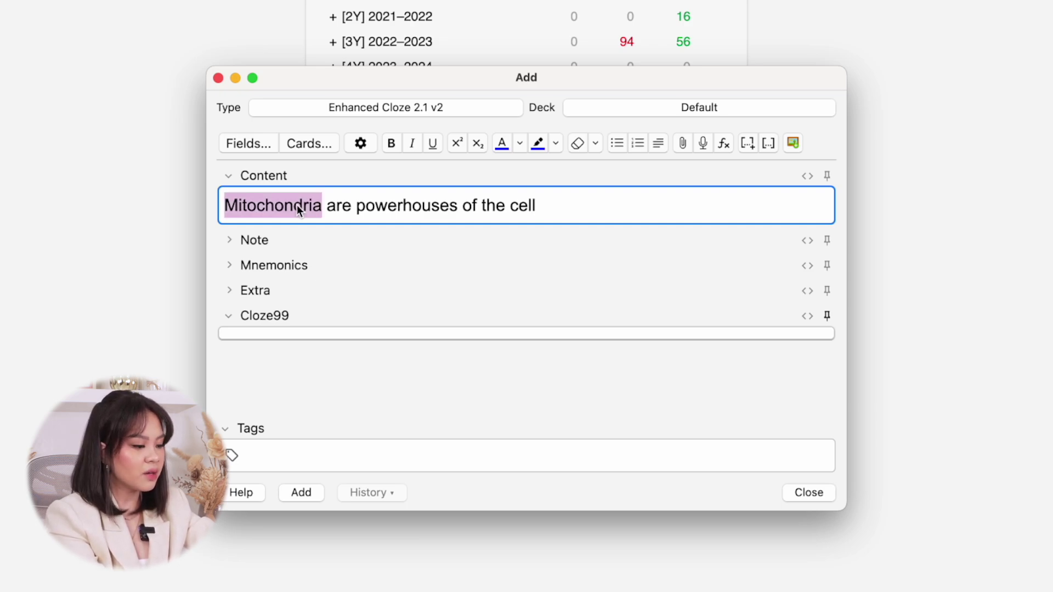
{"action": "key", "text": "super+shift+c"}
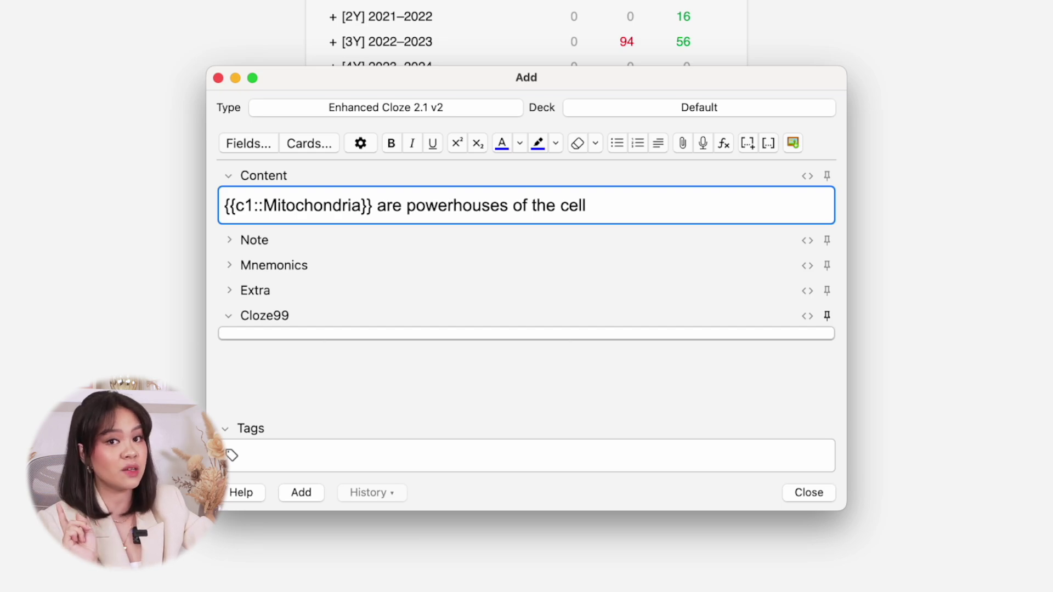
{"action": "double_click", "coordinate": [490, 209]}
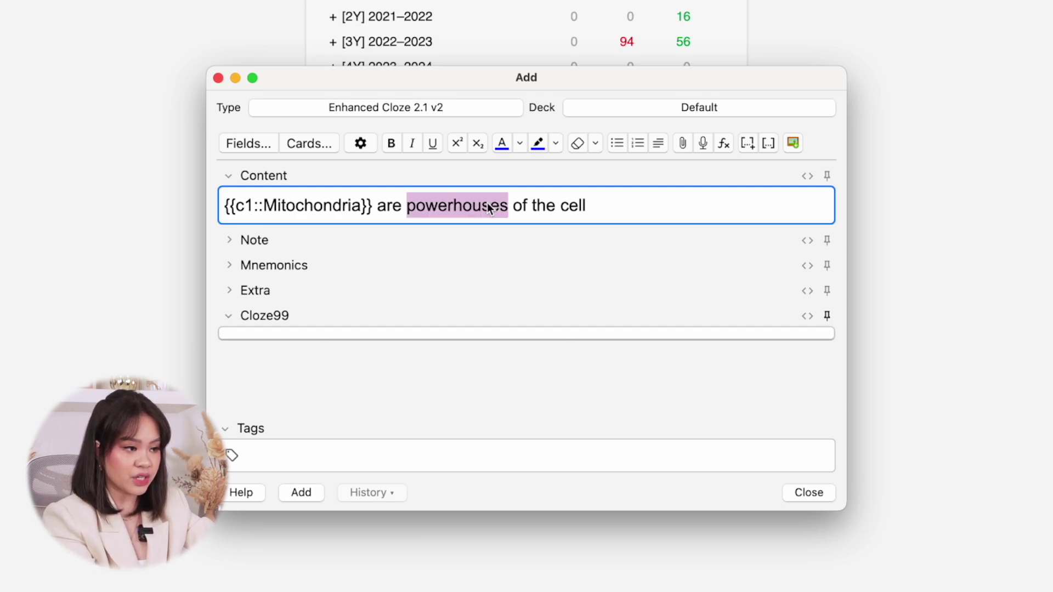
{"action": "key", "text": "super+shift+c"}
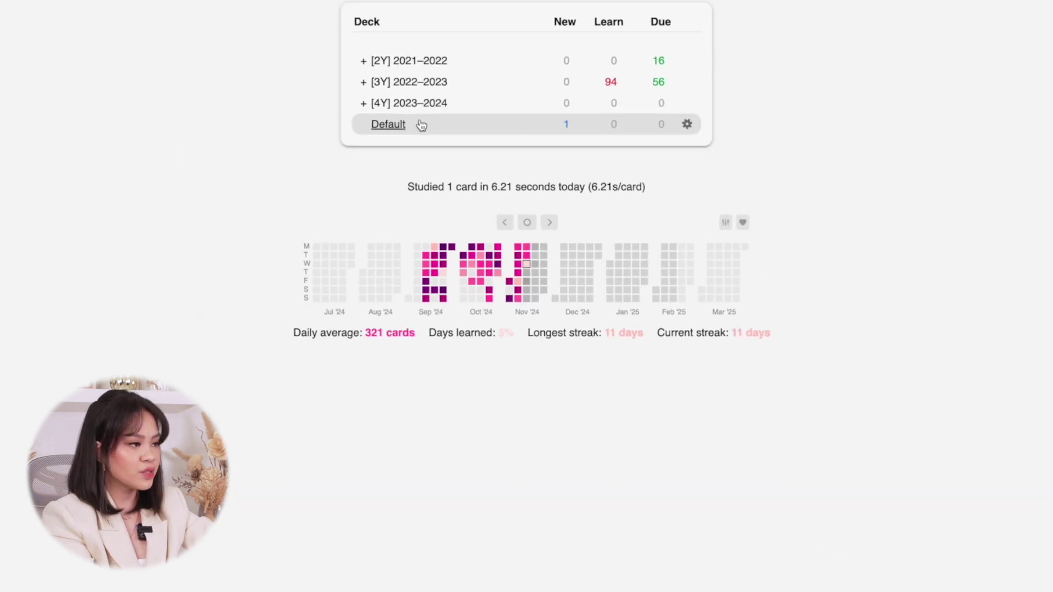
Step: Study the Default deck and reveal the hidden word of the Mitochondria cloze card
{"action": "left_click", "coordinate": [419, 125]}
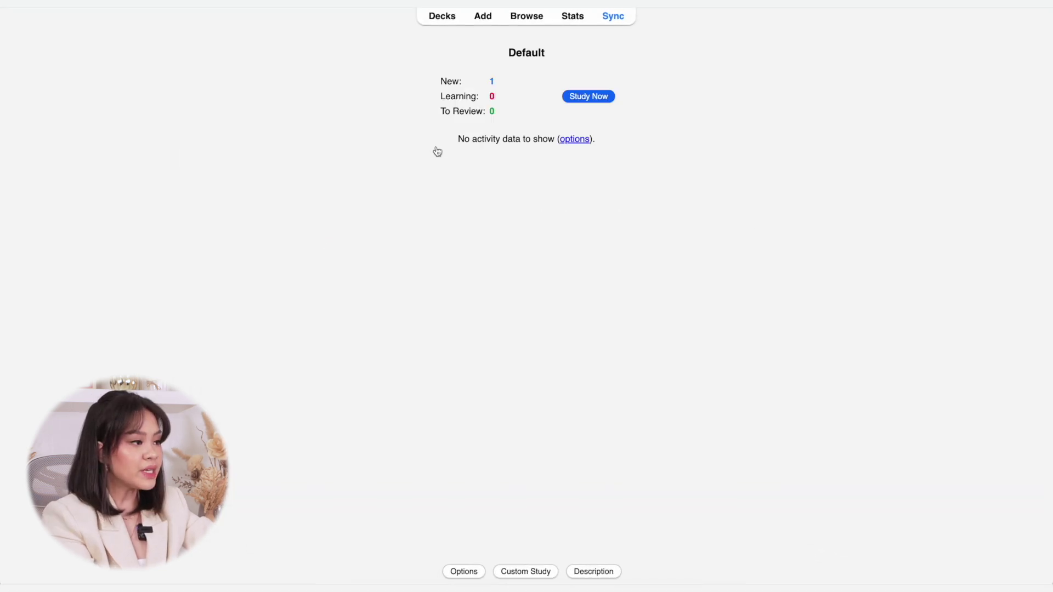
{"action": "left_click", "coordinate": [566, 97]}
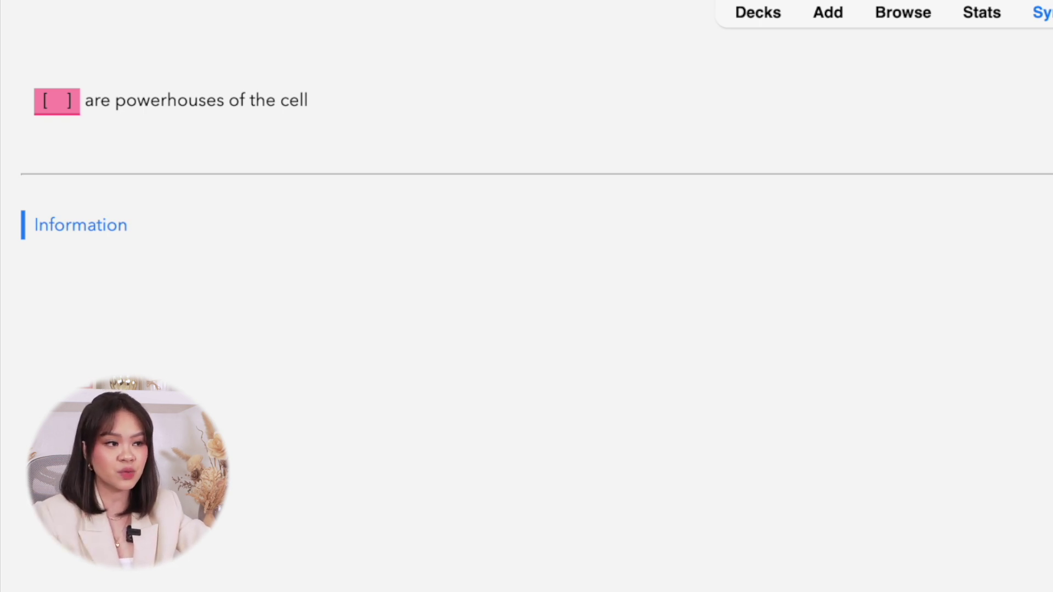
{"action": "key", "text": "space"}
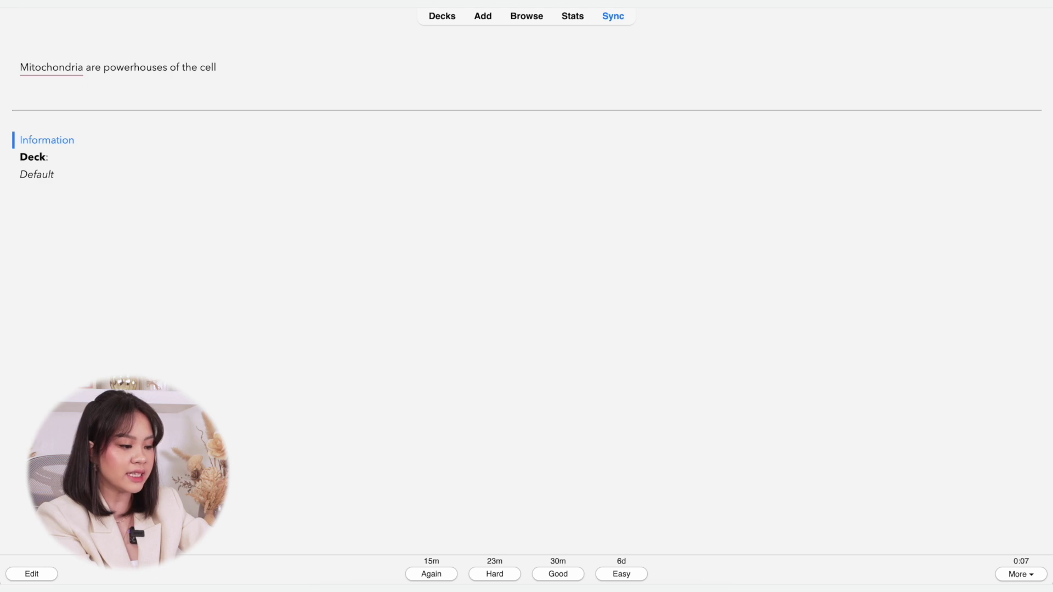
Step: Edit the cloze cards to add the hint "organelle" to the Mitochondria cloze and "function" to the powerhouses cloze
{"action": "key", "text": "e"}
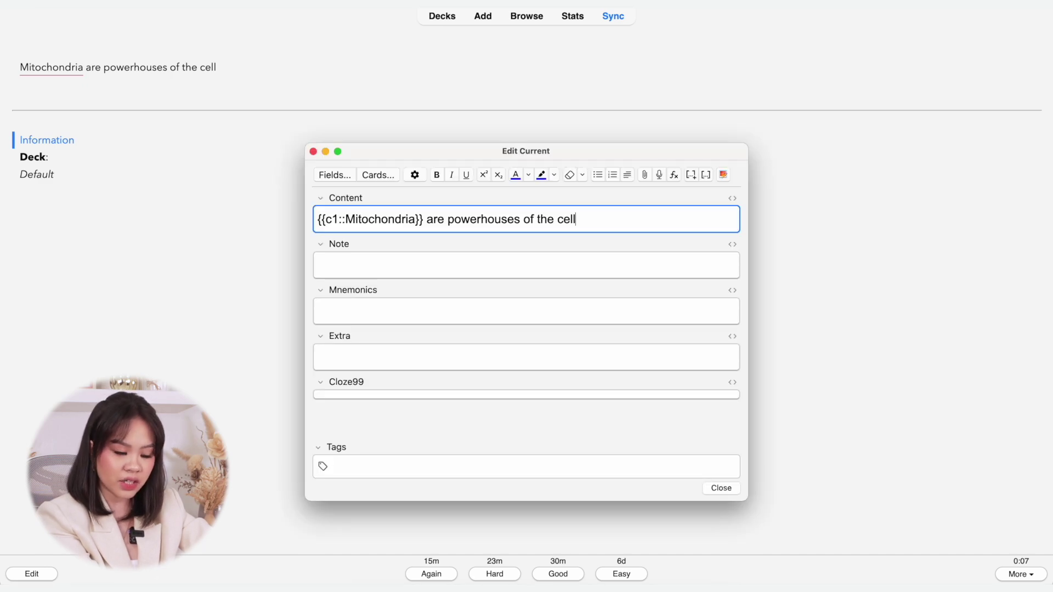
{"action": "left_click", "coordinate": [420, 219]}
{"action": "type", "text": "::"}
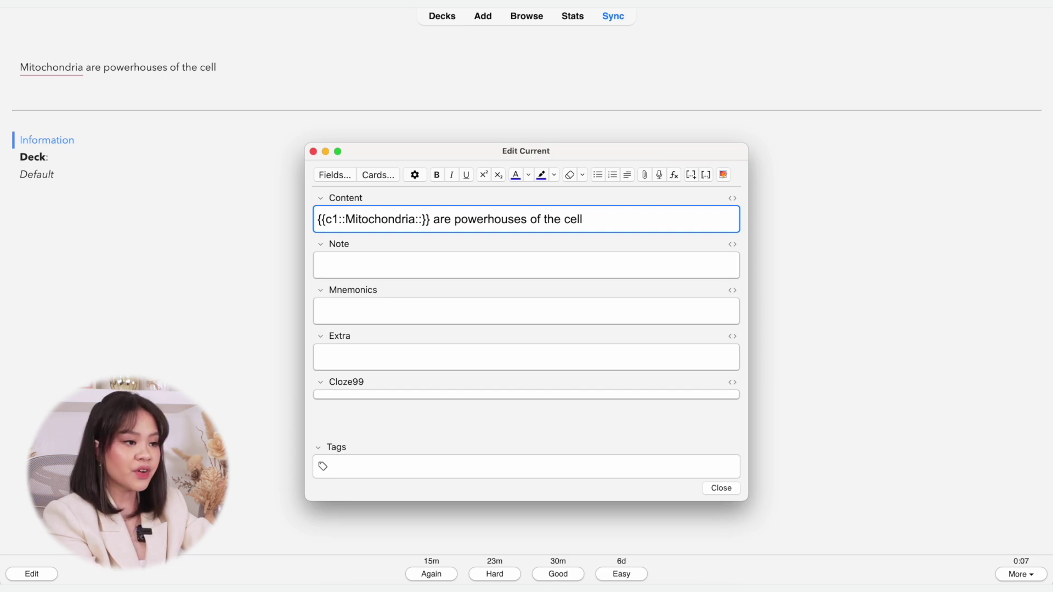
{"action": "type", "text": "organelle"}
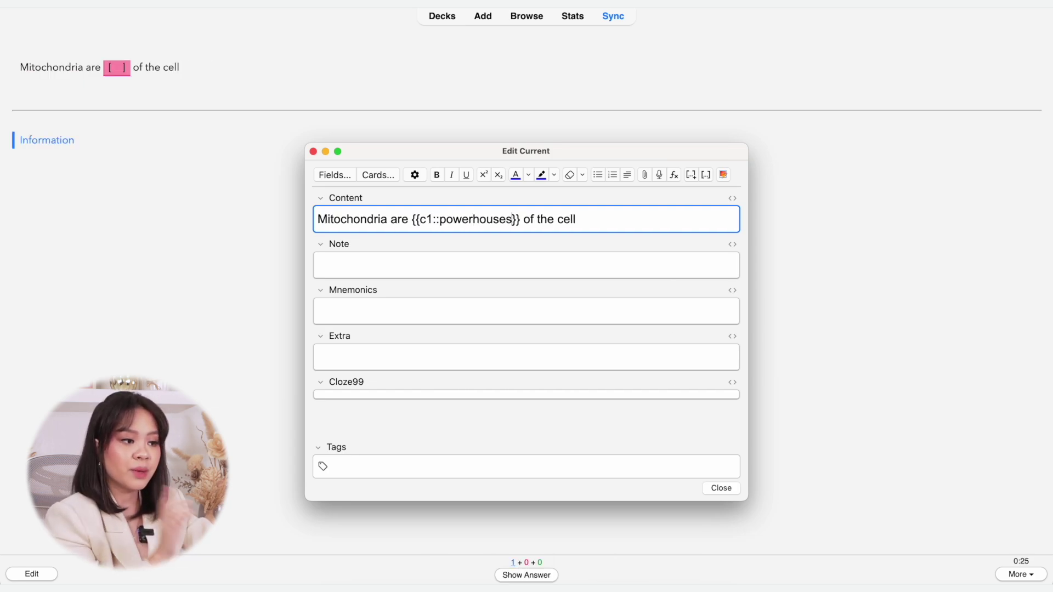
{"action": "type", "text": "::function"}
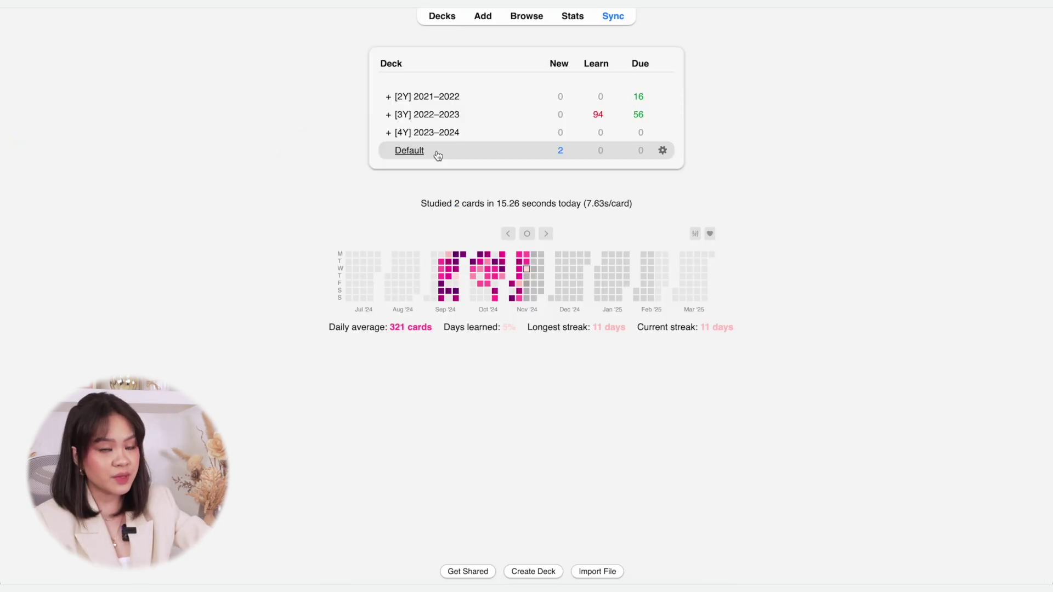
Step: Study the Default deck, revealing and rating the organelle-hint card, and reveal the answer of the function-hint card
{"action": "left_click", "coordinate": [437, 156]}
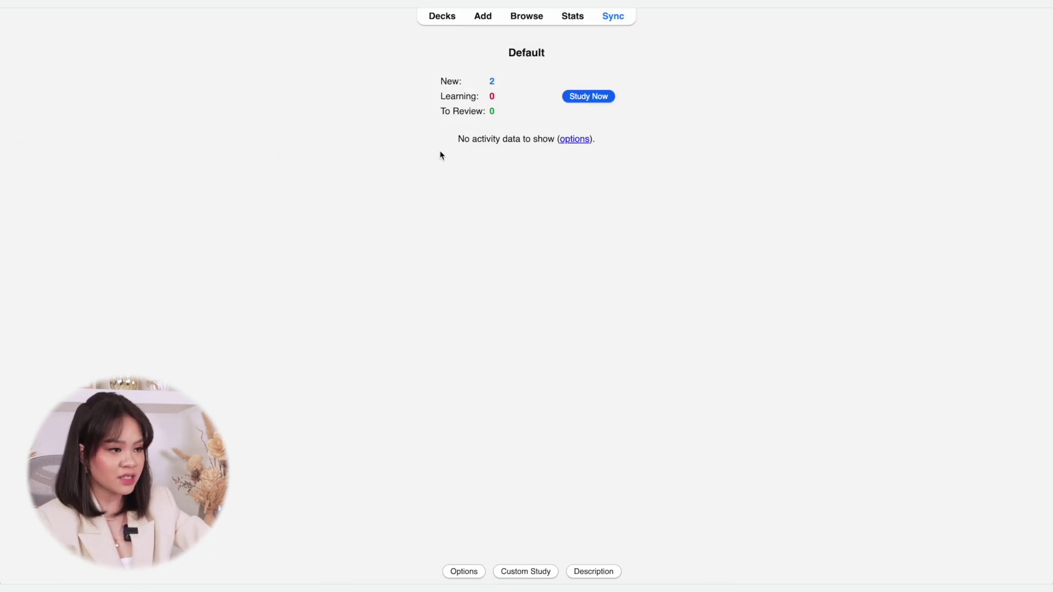
{"action": "left_click", "coordinate": [568, 102]}
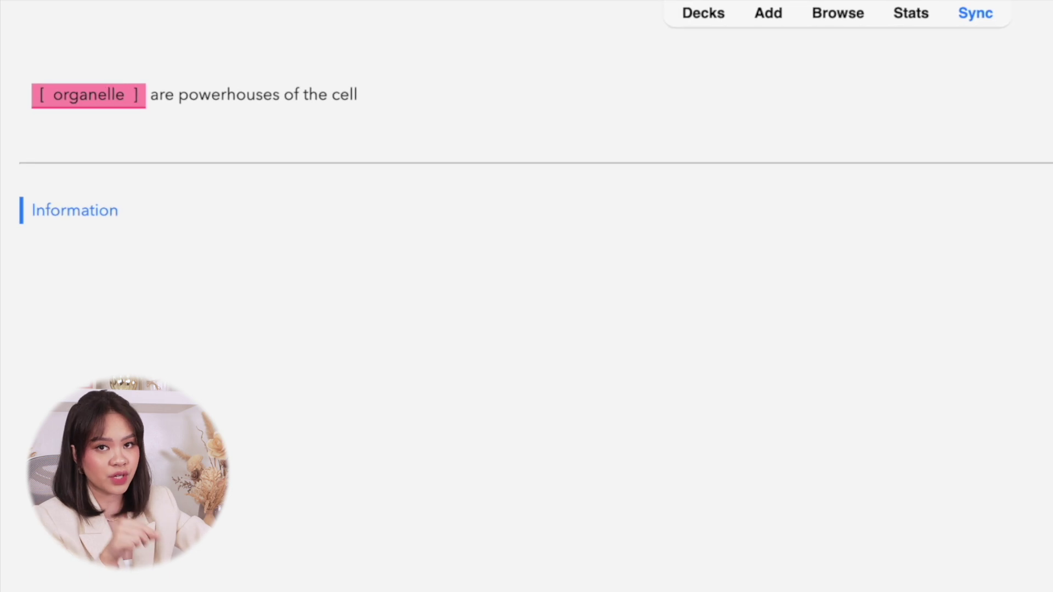
{"action": "key", "text": "space"}
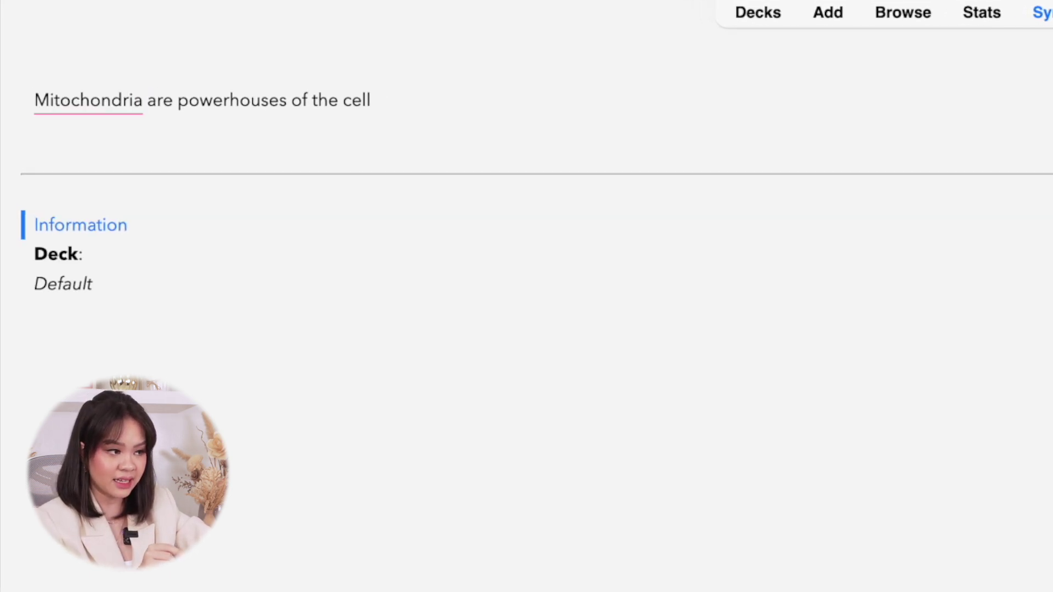
{"action": "key", "text": "space"}
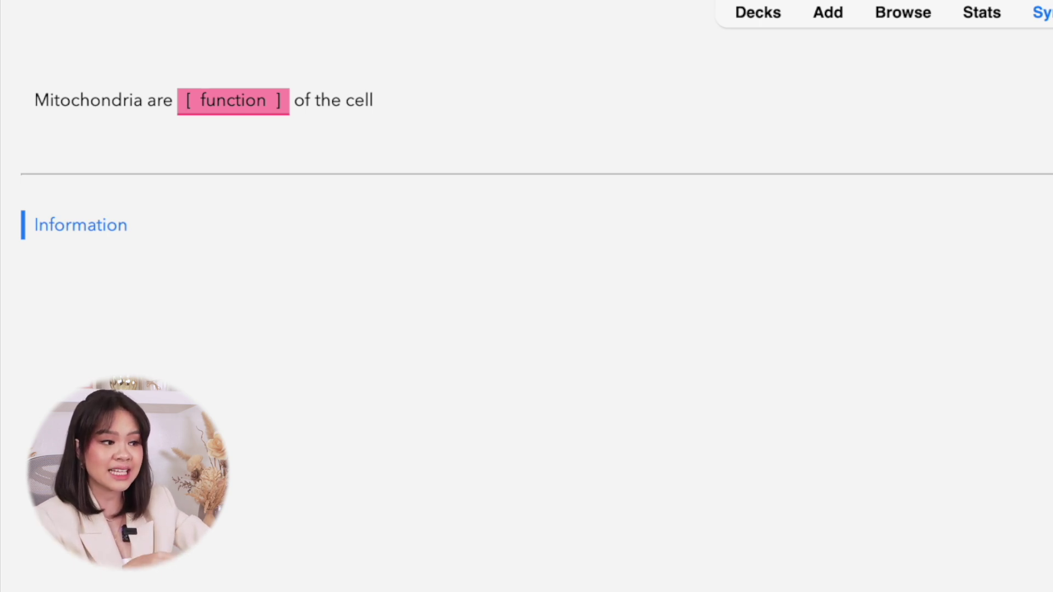
{"action": "key", "text": "space"}
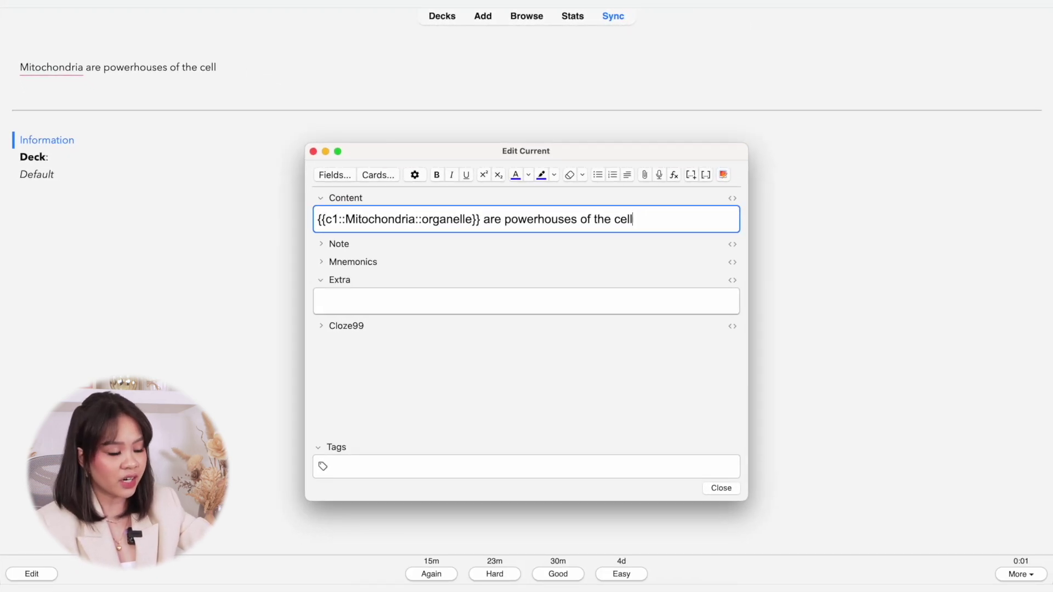
Step: Copy the ScienceDirect mitochondrion diagram from the Google image results into the Extra field of the Mitochondria cloze card
{"action": "left_click", "coordinate": [318, 301]}
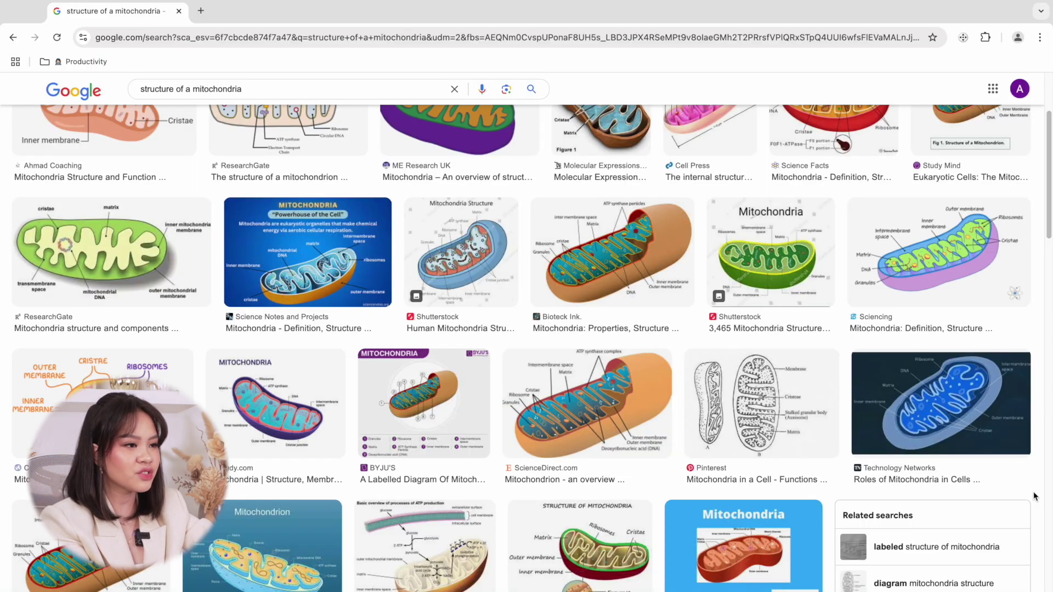
{"action": "left_click", "coordinate": [587, 405]}
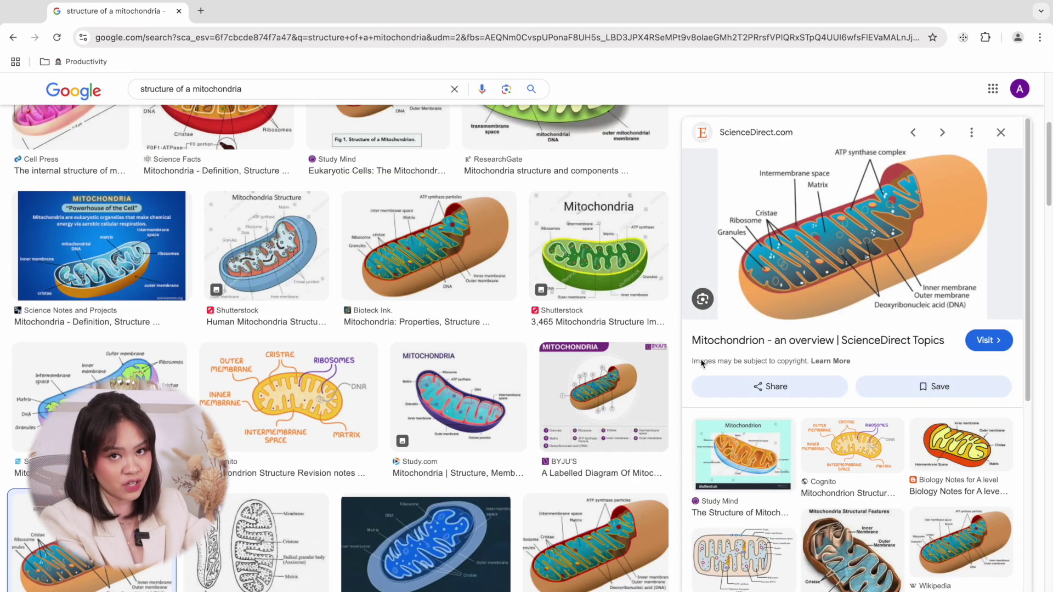
{"action": "right_click", "coordinate": [844, 237]}
{"action": "left_click", "coordinate": [849, 383]}
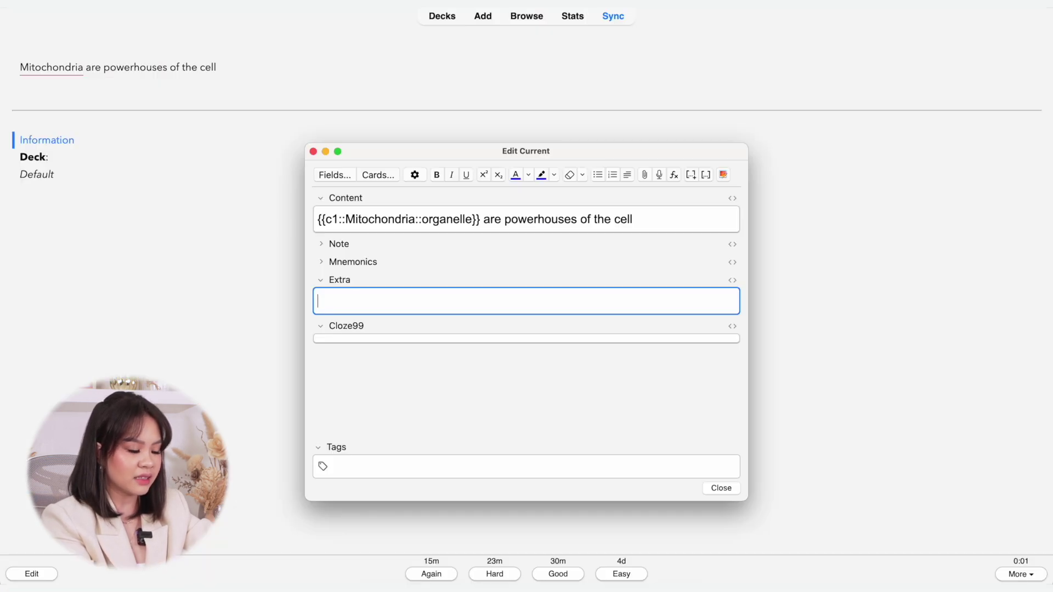
{"action": "key", "text": "super+v"}
{"action": "key", "text": "Escape"}
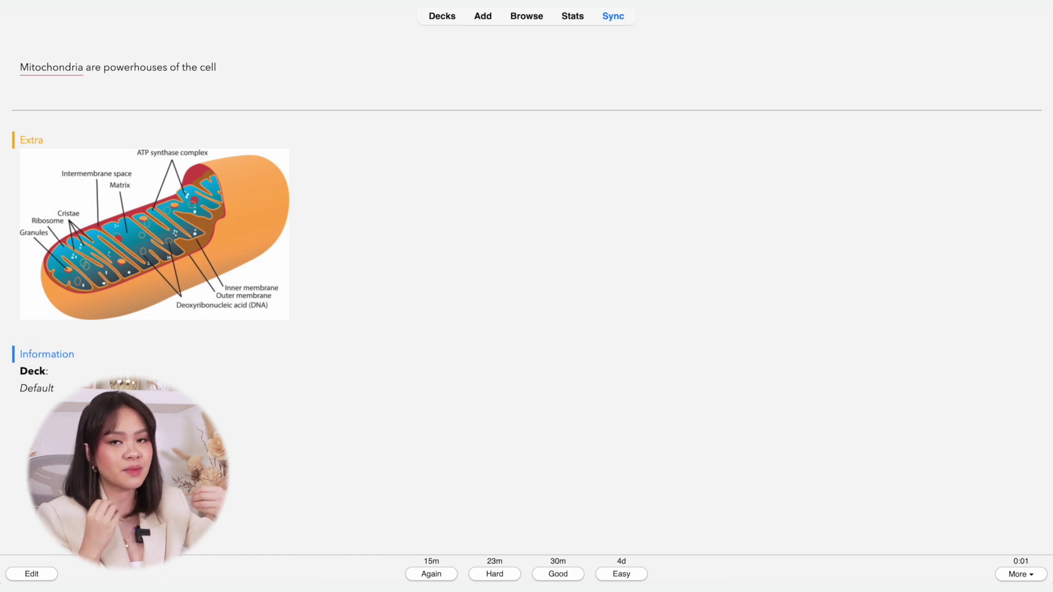
Step: Paste the explanation of why mitochondria are the powerhouse of the cell above the diagram in the card's Extra field
{"action": "key", "text": "e"}
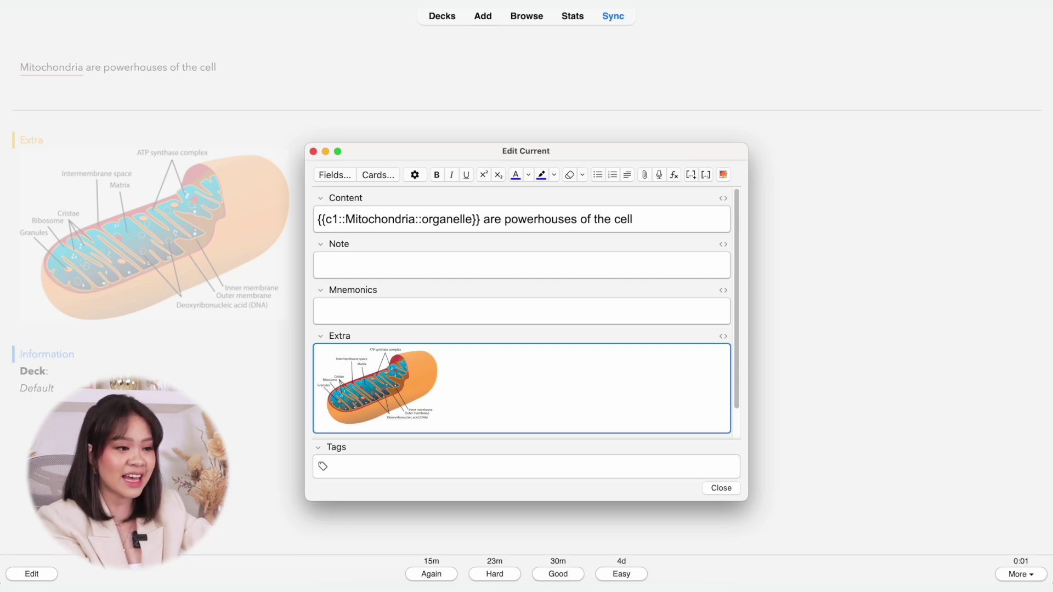
{"action": "key", "text": "super+v"}
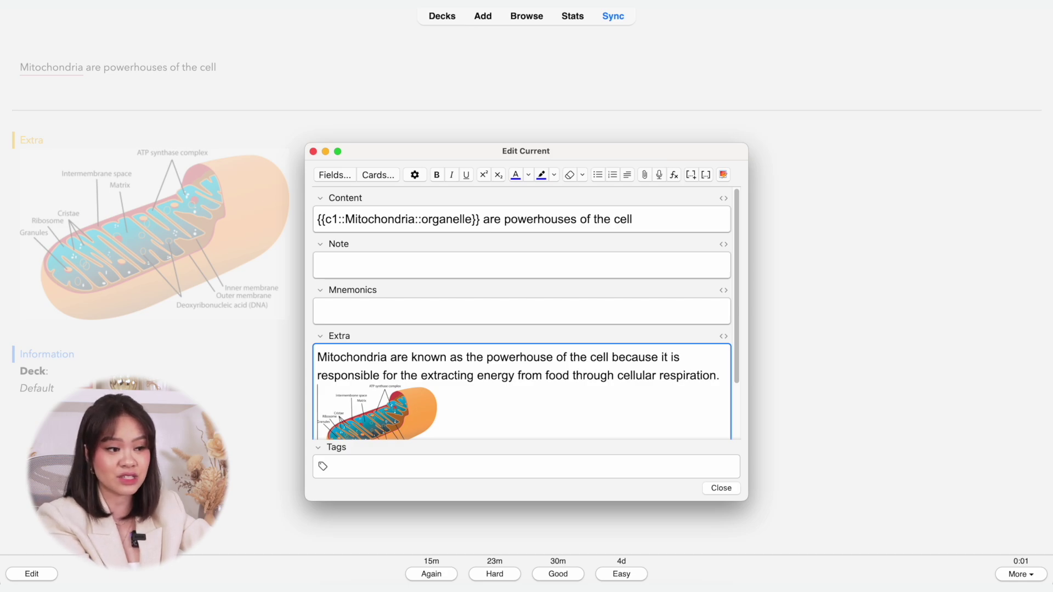
{"action": "key", "text": "Escape"}
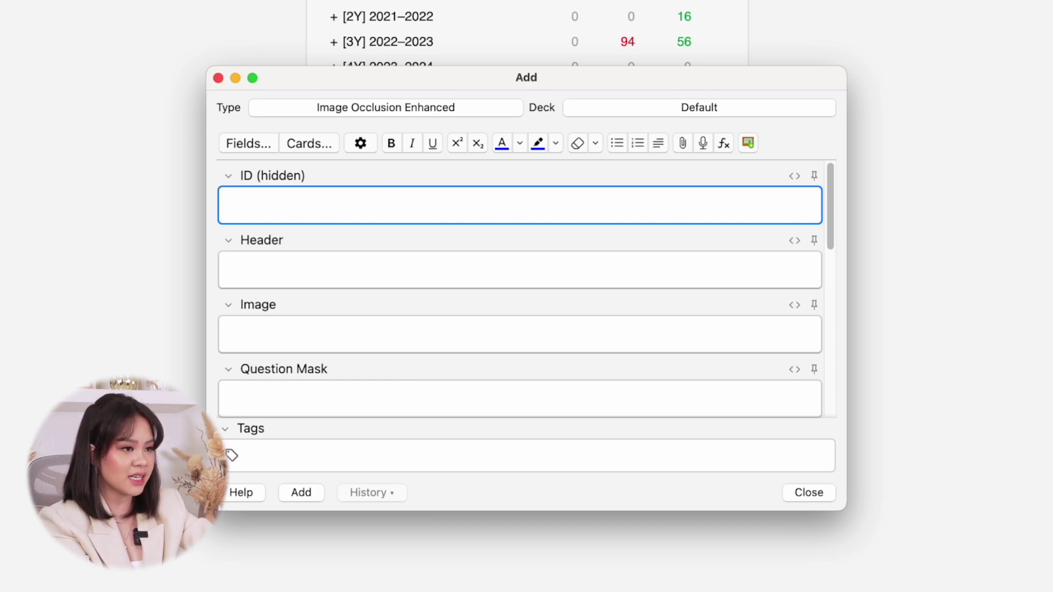
Step: Load the human brain anatomy image for image occlusion and cover the Midbrain, Pons, Medulla, Thalamus and Hypothalamus labels with rectangular masks
{"action": "left_click", "coordinate": [749, 145]}
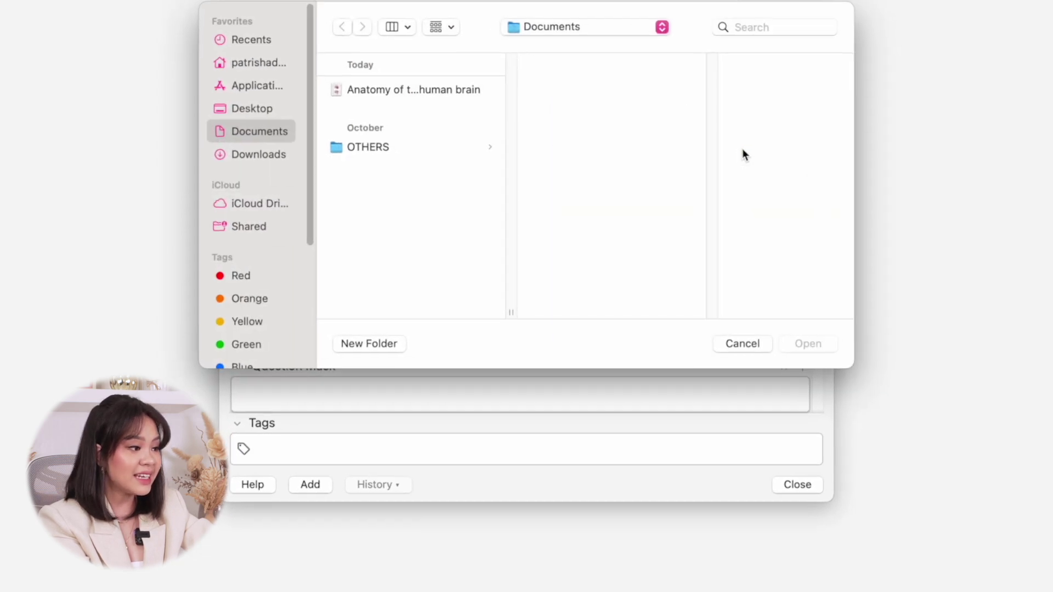
{"action": "double_click", "coordinate": [494, 142]}
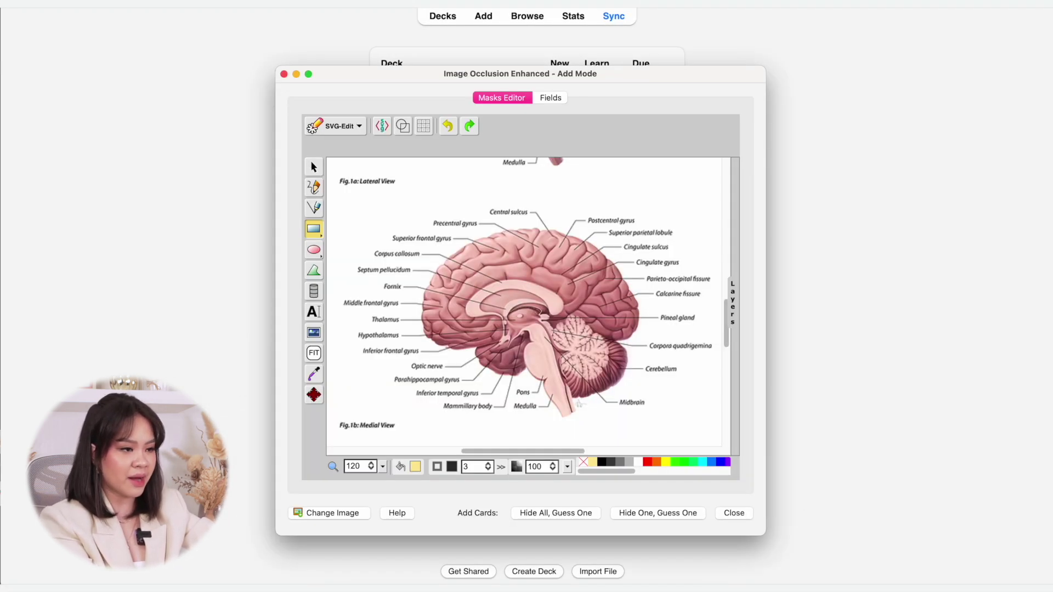
{"action": "left_click_drag", "start_coordinate": [628, 409], "coordinate": [647, 409]}
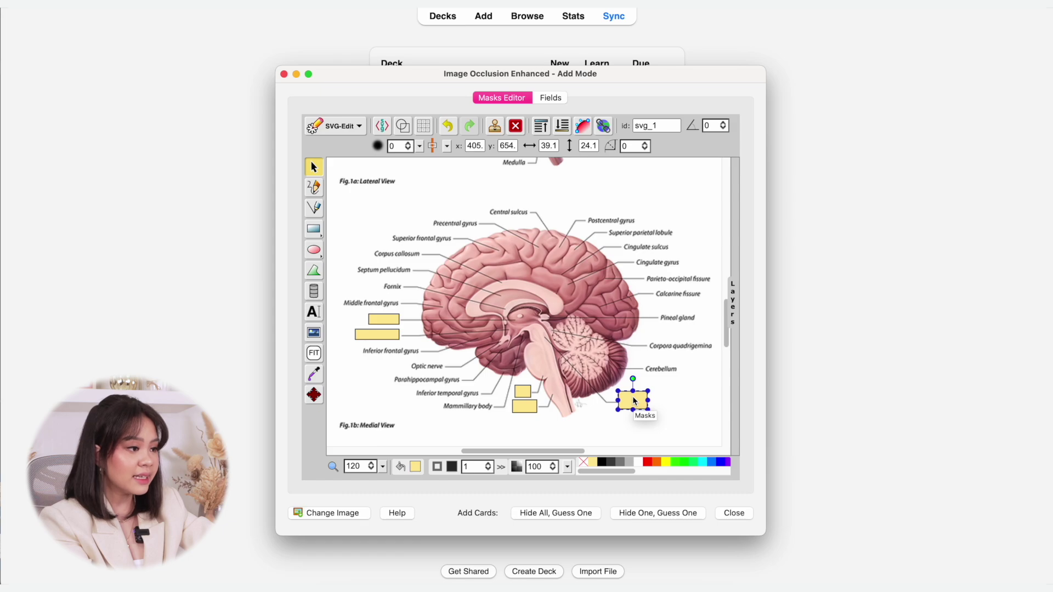
Step: Group the masks over the Midbrain, Medulla and Pons labels
{"action": "left_click", "coordinate": [527, 409], "text": "shift"}
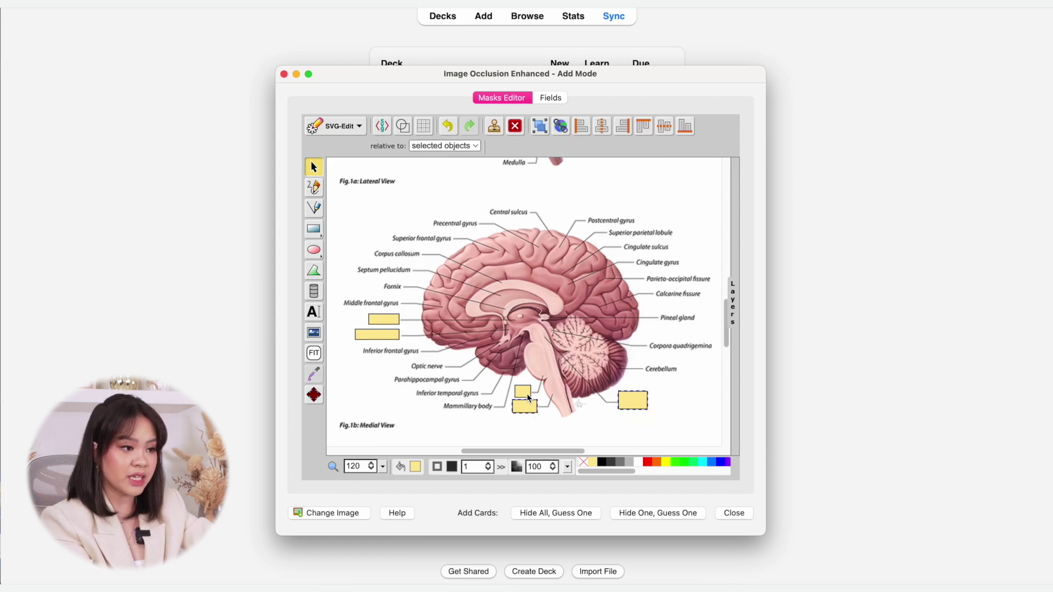
{"action": "right_click", "coordinate": [528, 395]}
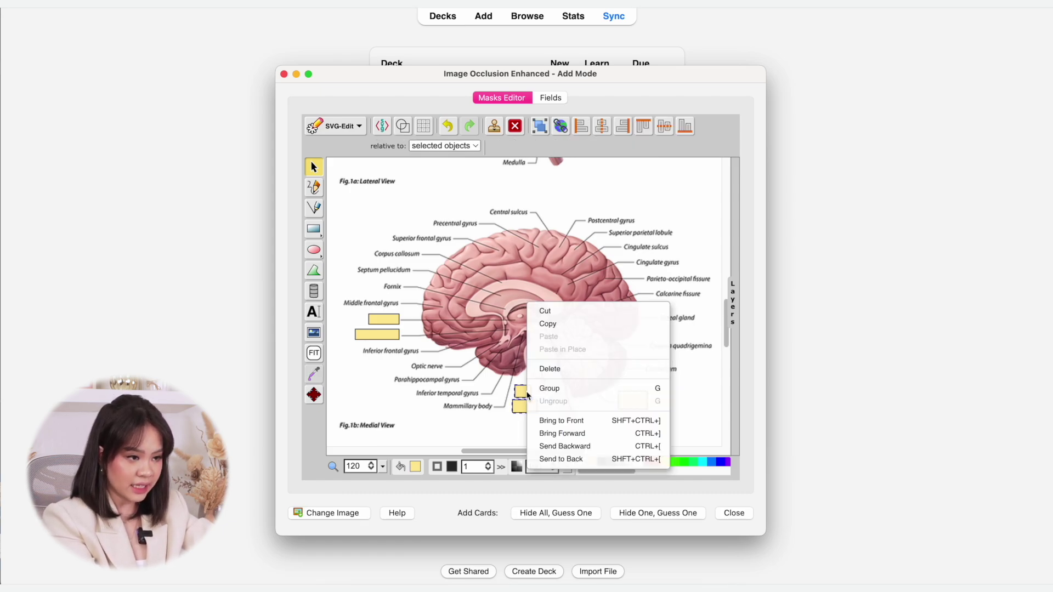
{"action": "left_click", "coordinate": [541, 389]}
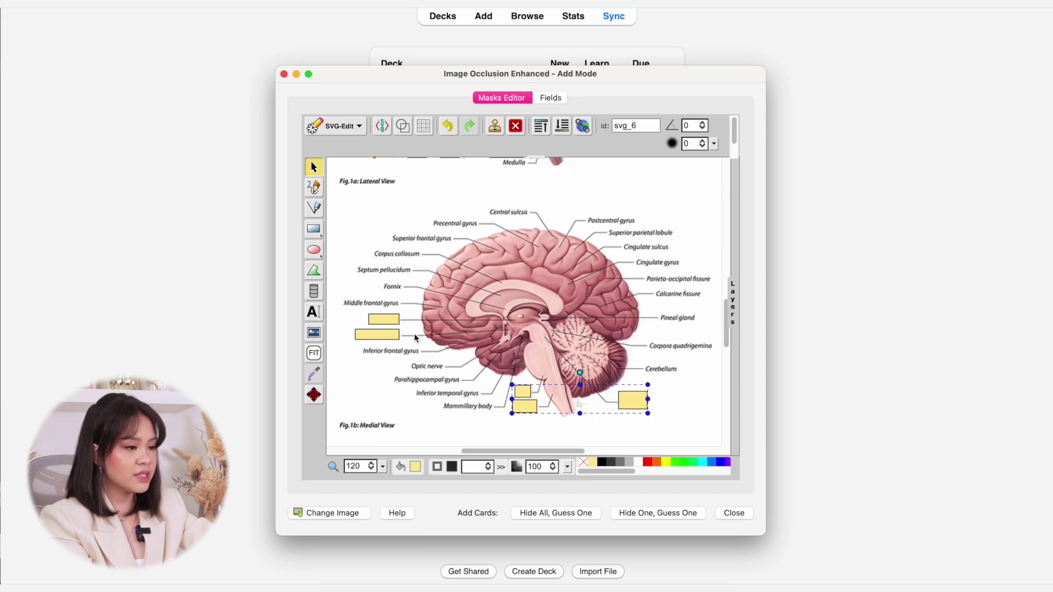
Step: Group the masks over the Thalamus and Hypothalamus labels in the medial view
{"action": "left_click", "coordinate": [393, 324]}
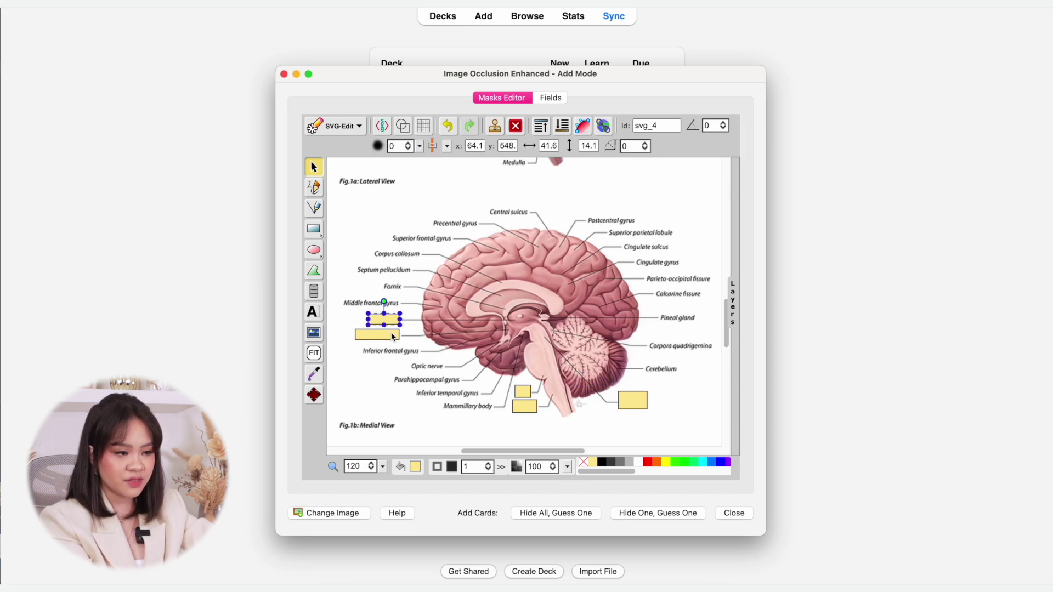
{"action": "left_click", "coordinate": [393, 336], "text": "shift"}
{"action": "right_click", "coordinate": [392, 337]}
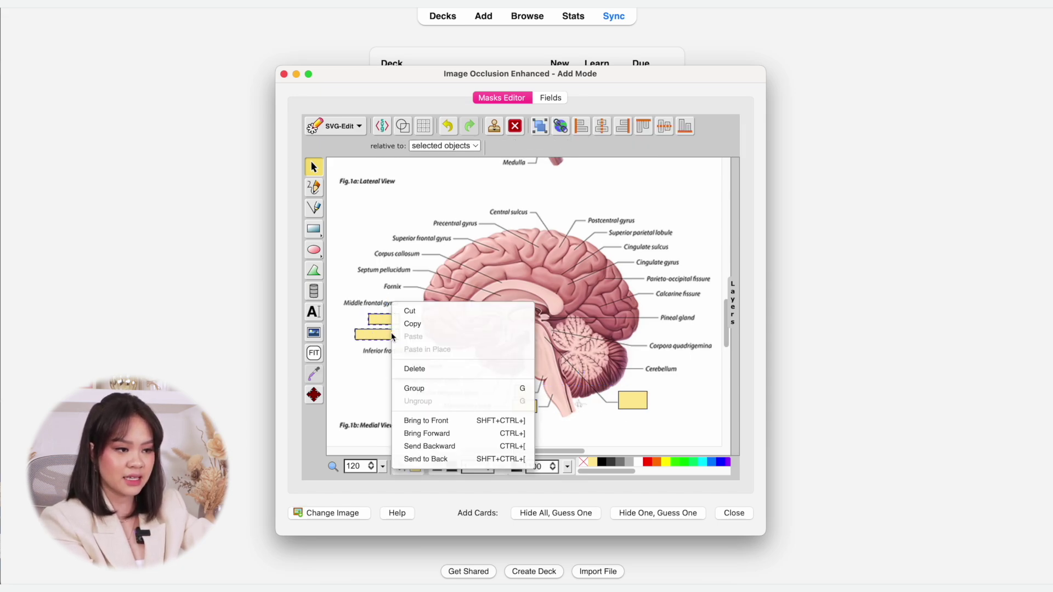
{"action": "left_click", "coordinate": [406, 386]}
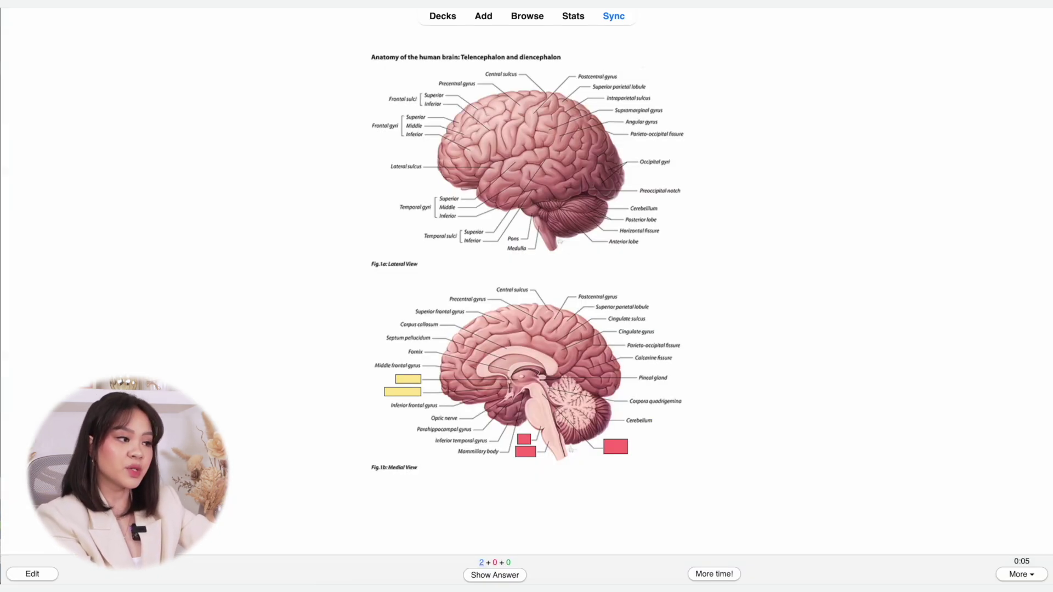
Step: Reveal the answer to the brain card asking for Pons, Medulla and Midbrain and rate it Good
{"action": "key", "text": "space"}
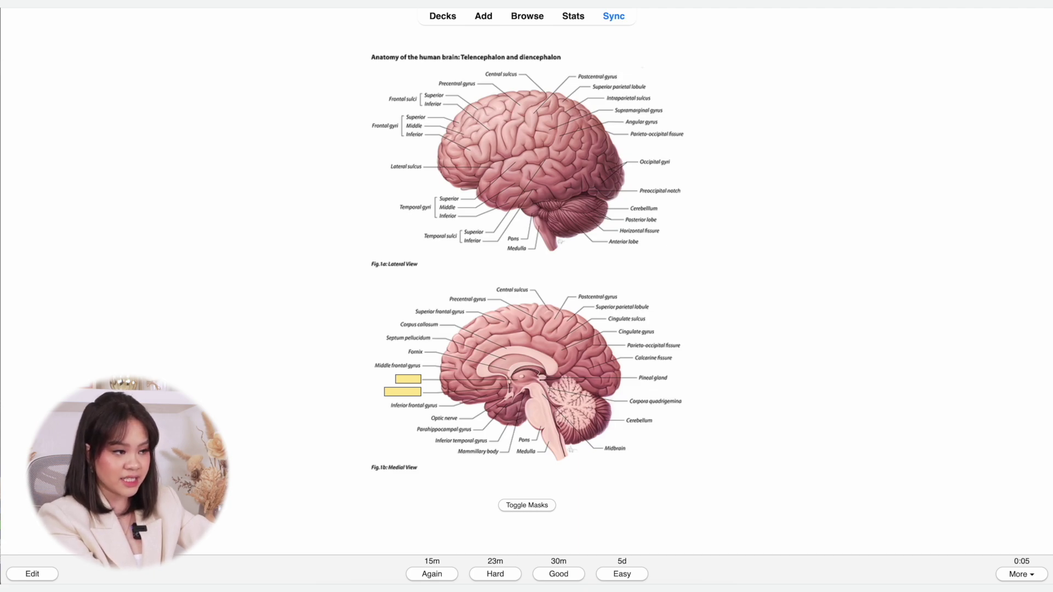
{"action": "key", "text": "space"}
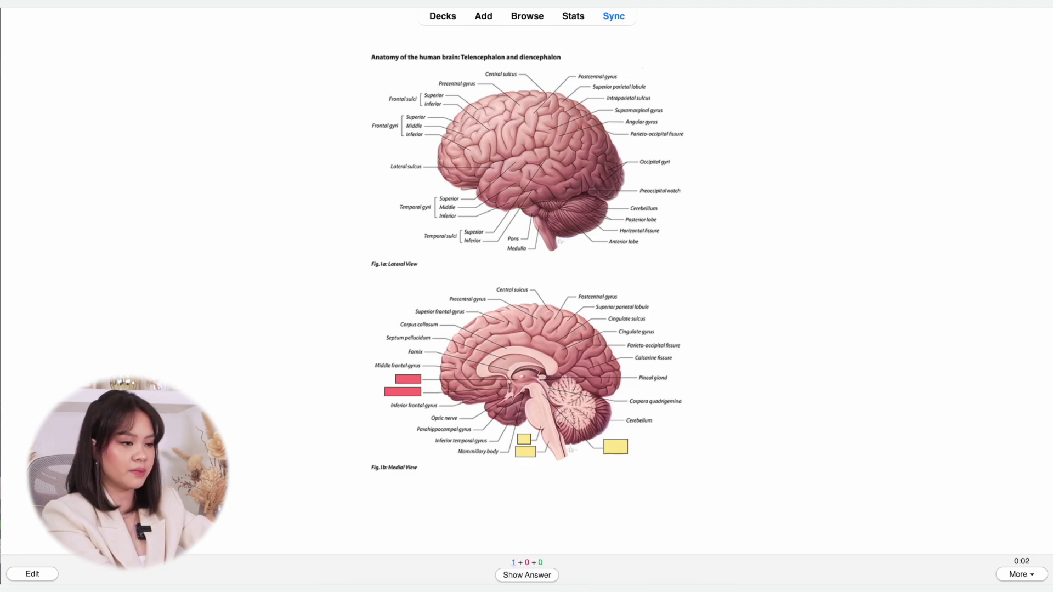
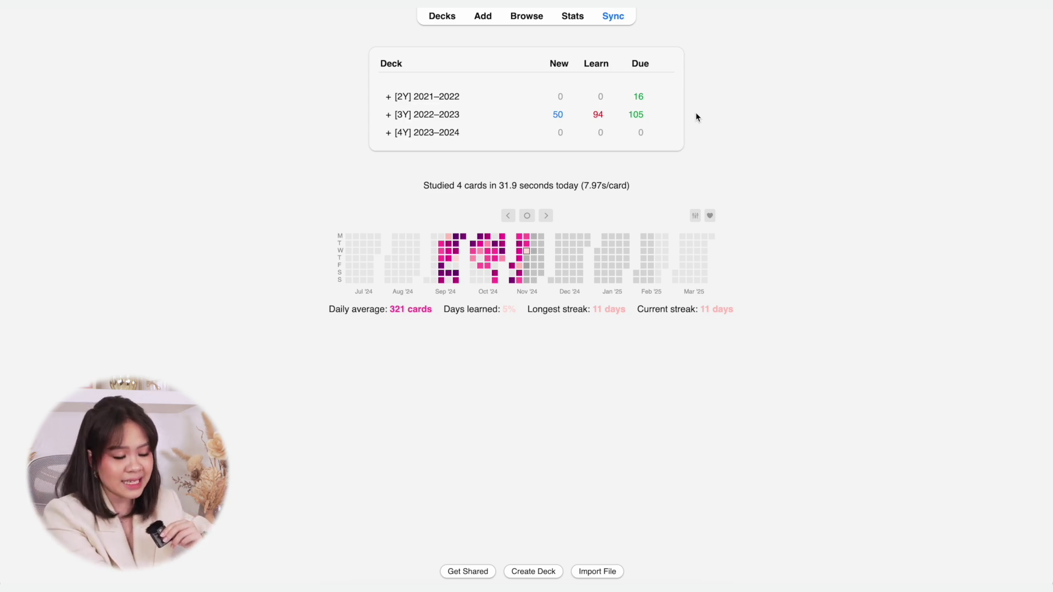
Step: Open the options of the [3Y] 2022–2023 deck and look through its new-card and general settings
{"action": "mouse_move", "coordinate": [663, 114]}
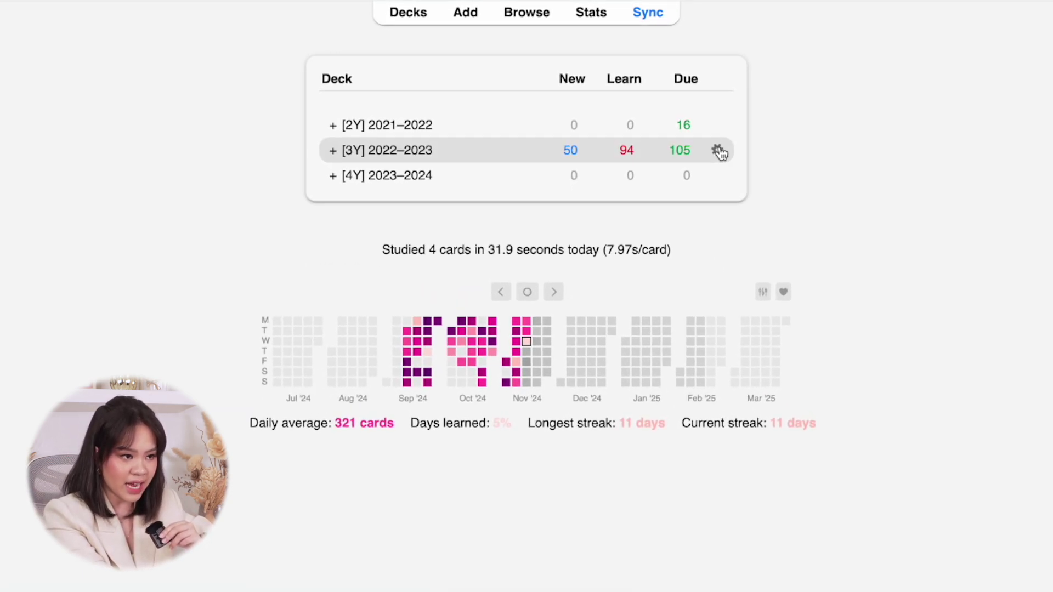
{"action": "left_click", "coordinate": [717, 150]}
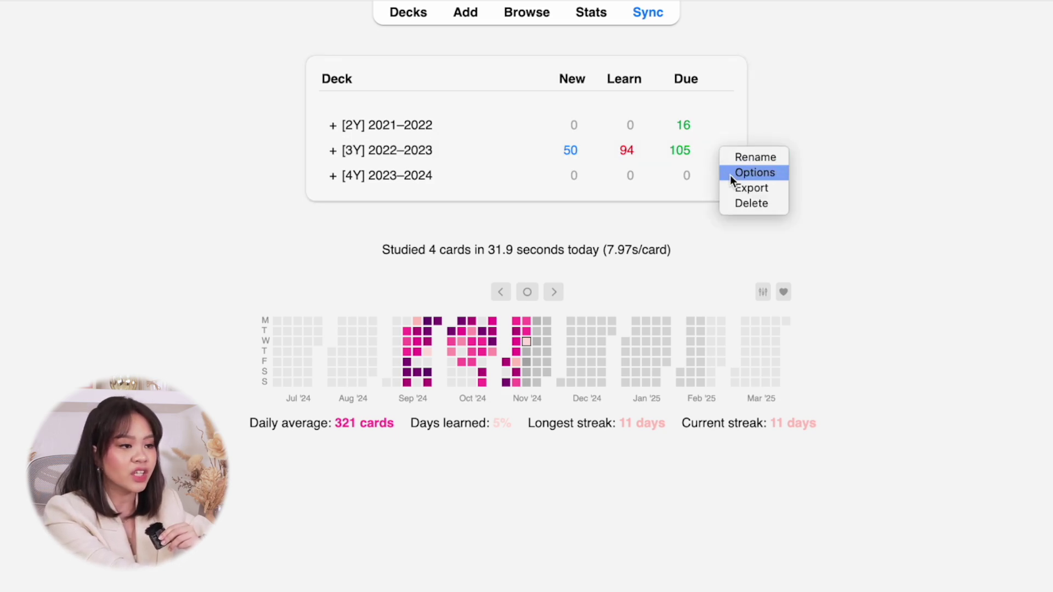
{"action": "left_click", "coordinate": [730, 173]}
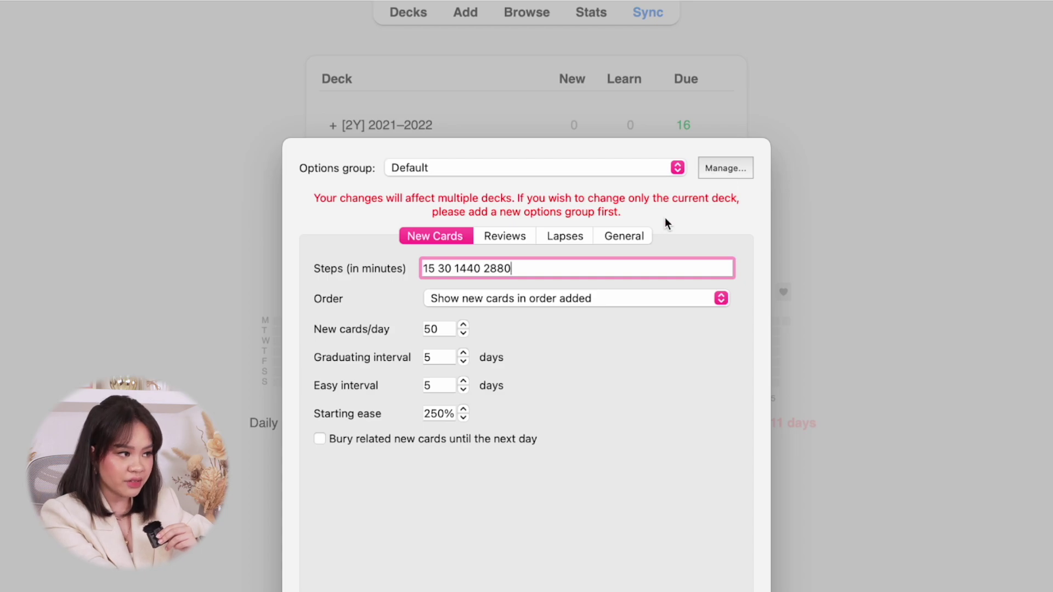
{"action": "left_click", "coordinate": [638, 237]}
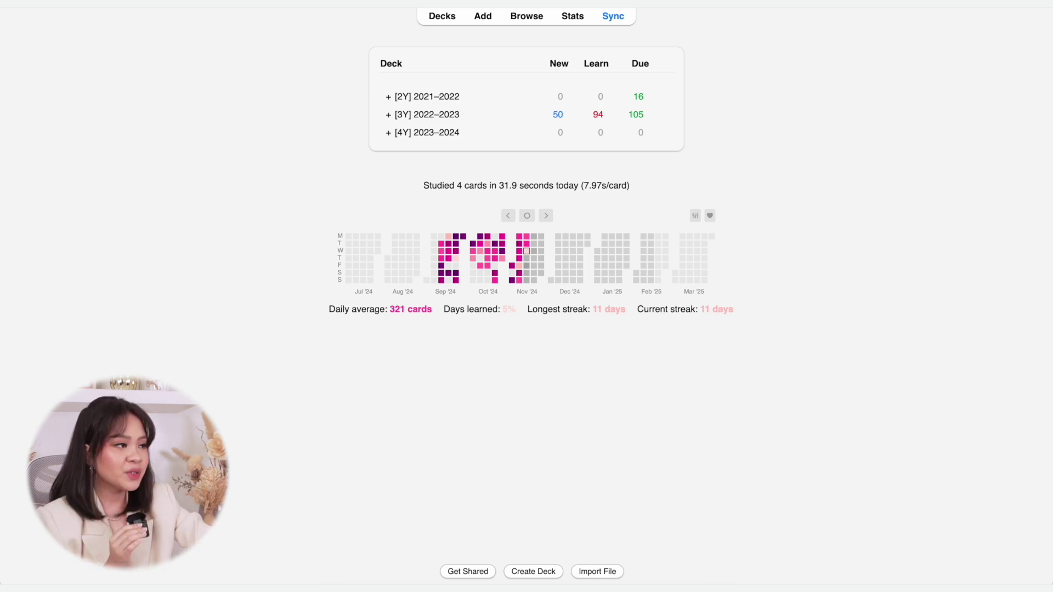
Step: Open Anki's preferences, look at the available themes and interface styles, and bring up the review preferences
{"action": "left_click", "coordinate": [71, 16]}
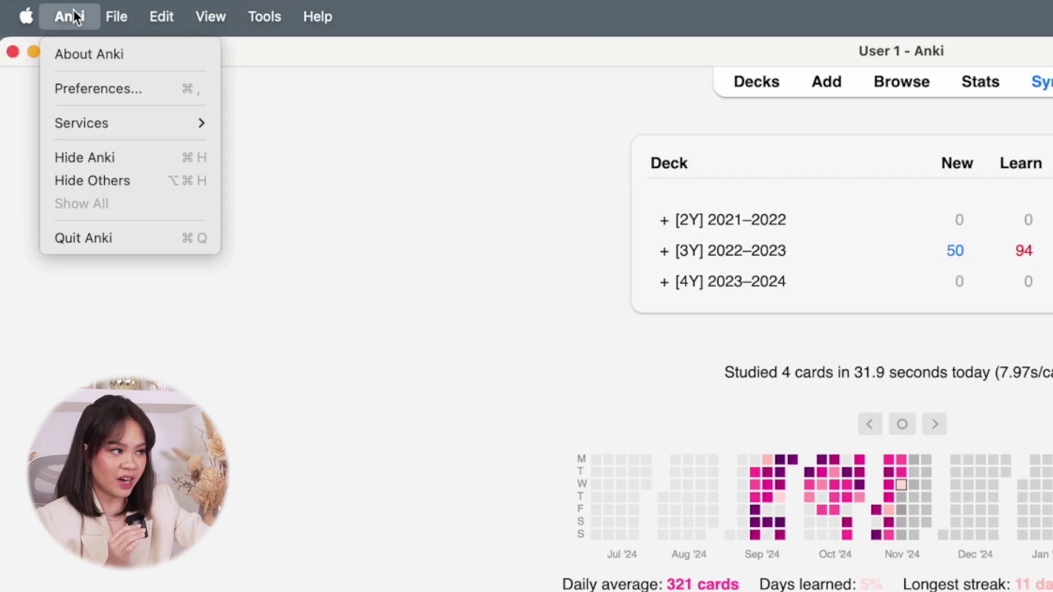
{"action": "left_click", "coordinate": [84, 87]}
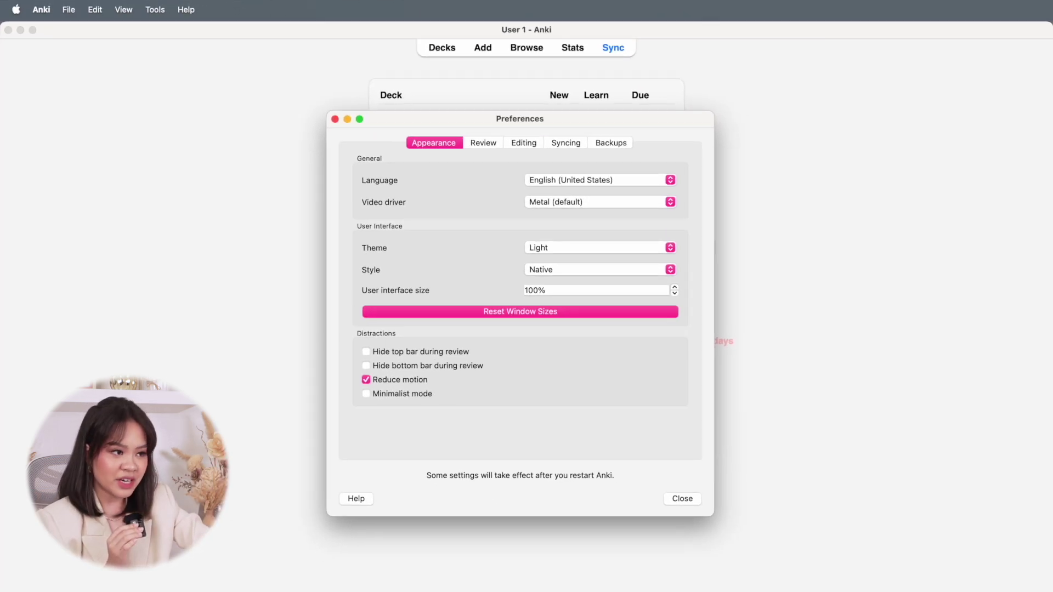
{"action": "left_click", "coordinate": [670, 247]}
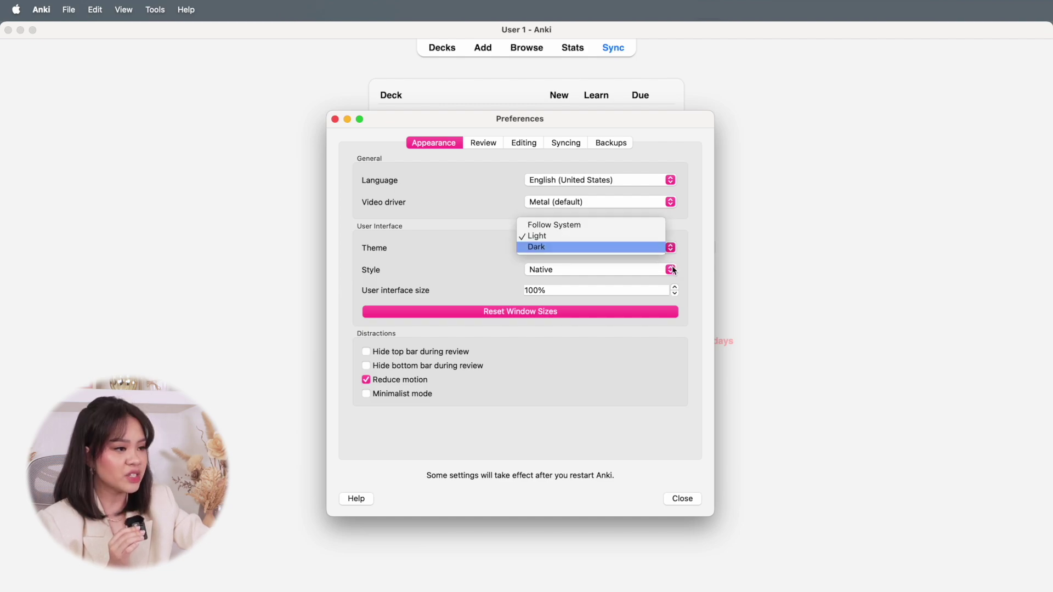
{"action": "left_click", "coordinate": [671, 270]}
{"action": "left_click", "coordinate": [672, 270]}
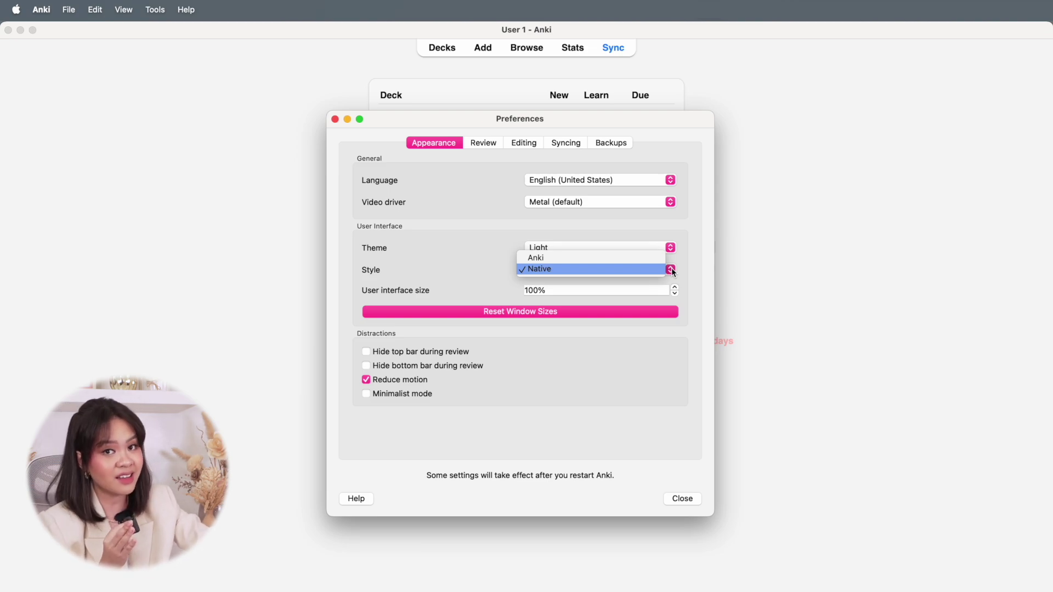
{"action": "left_click", "coordinate": [483, 143]}
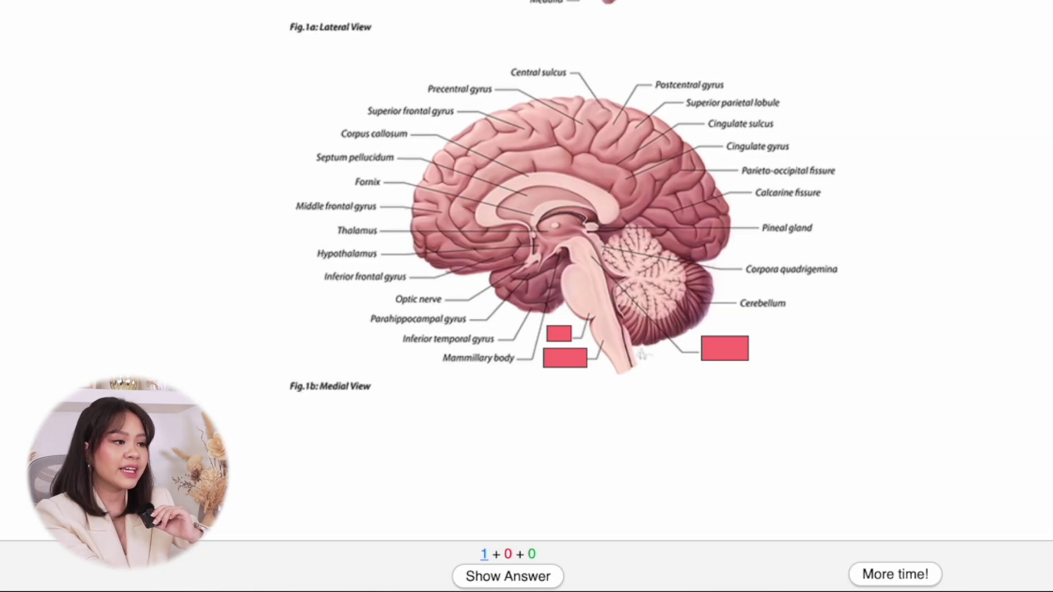
Step: Reveal the masked labels on the brain card and check the daily review counts in the deck overview's heatmap
{"action": "key", "text": "space"}
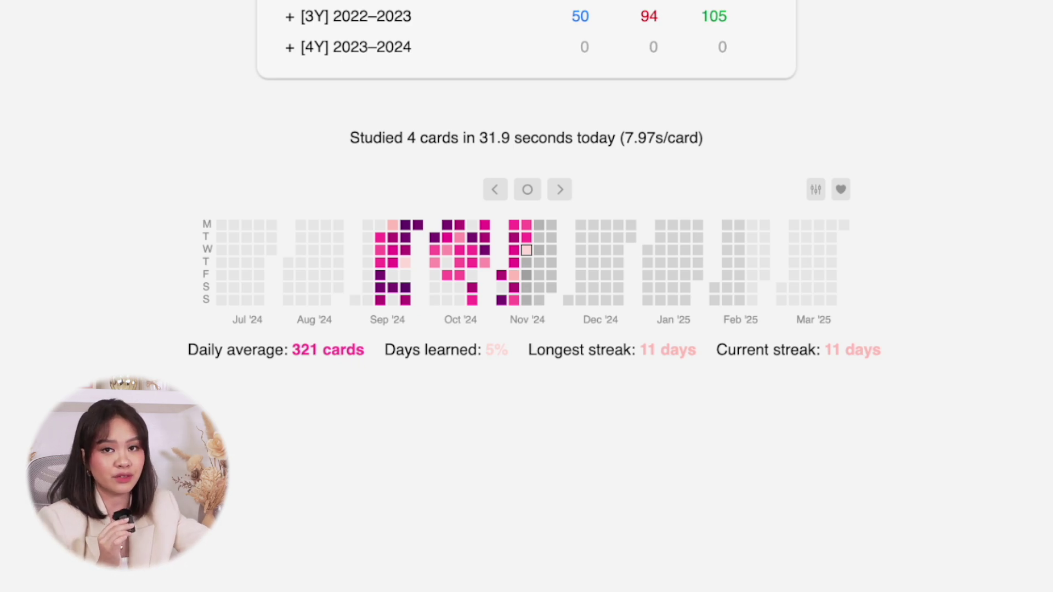
{"action": "mouse_move", "coordinate": [406, 227]}
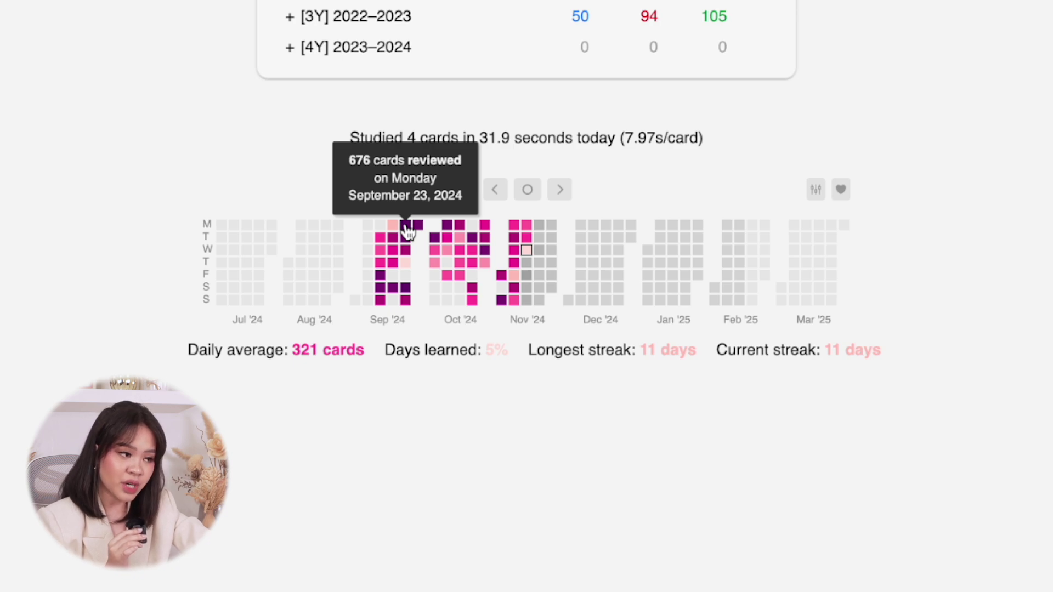
{"action": "mouse_move", "coordinate": [517, 277]}
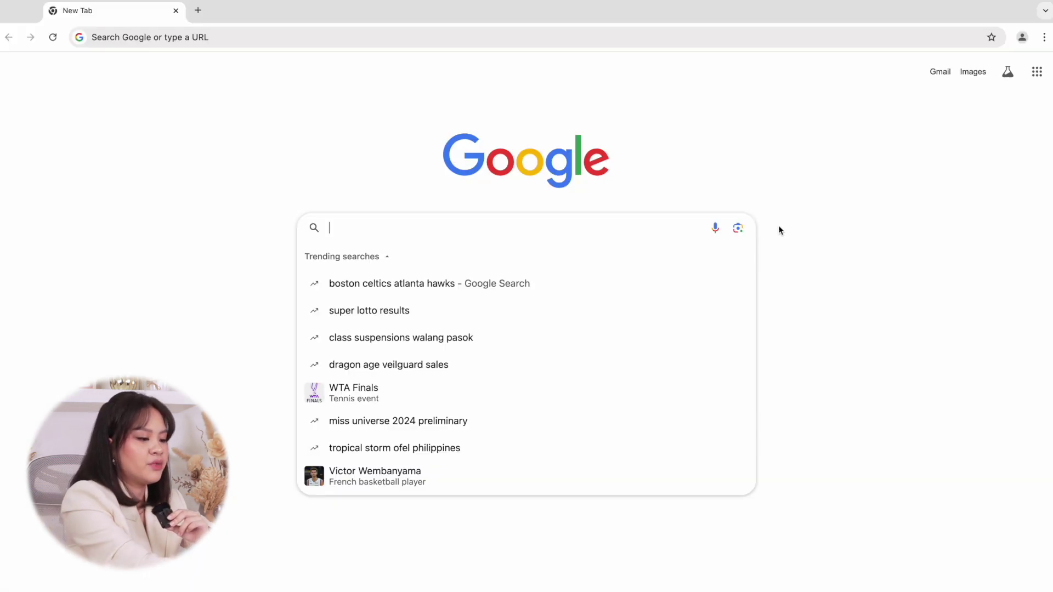
Step: In the web browser, search Google for "review heatmap anki add on" and open the Review Heatmap page on AnkiWeb
{"action": "type", "text": "review "}
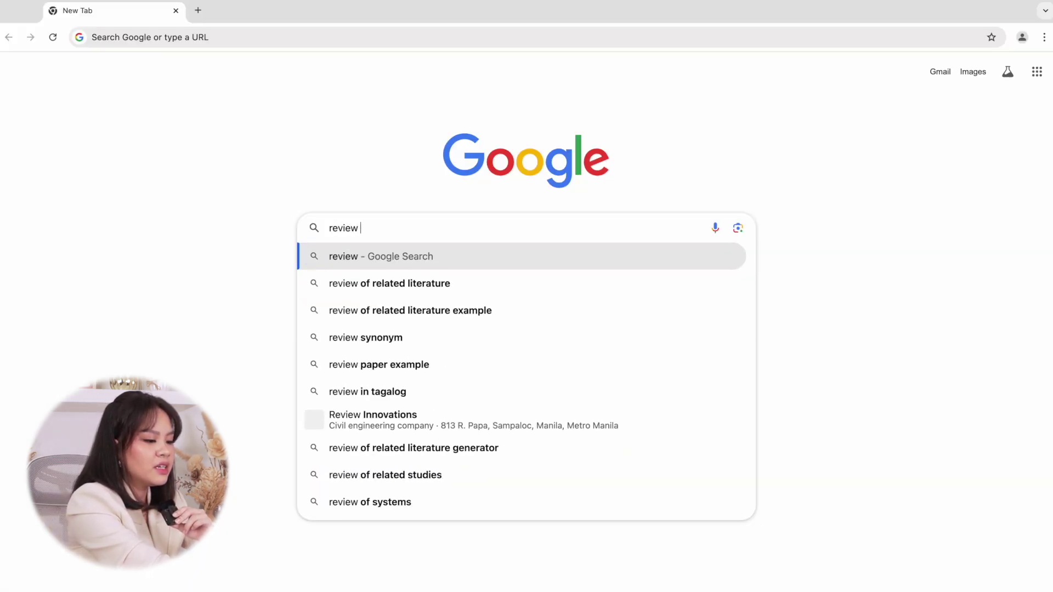
{"action": "type", "text": "heatmap anki add on"}
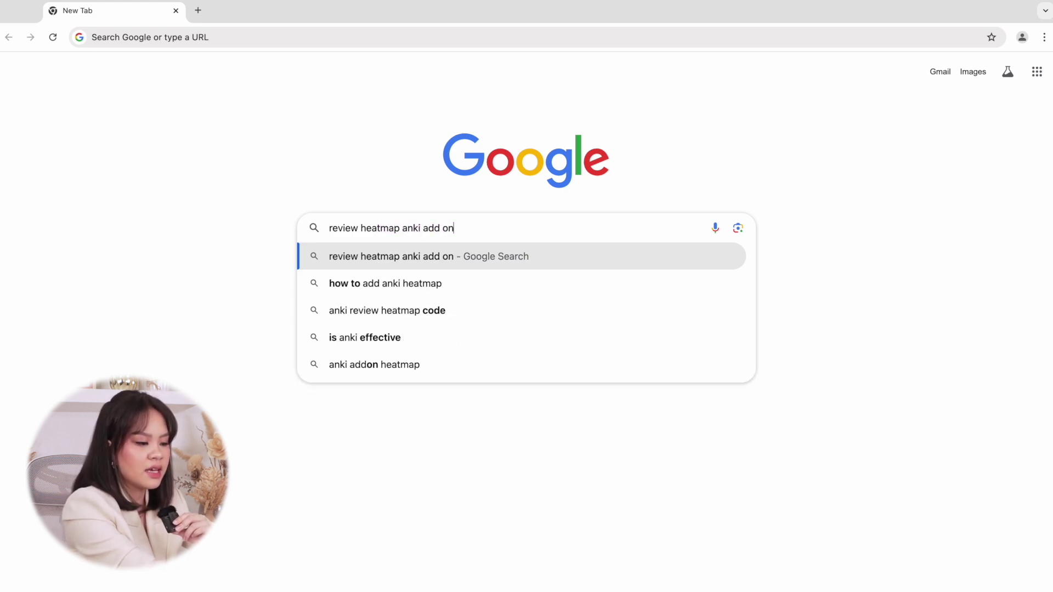
{"action": "key", "text": "Return"}
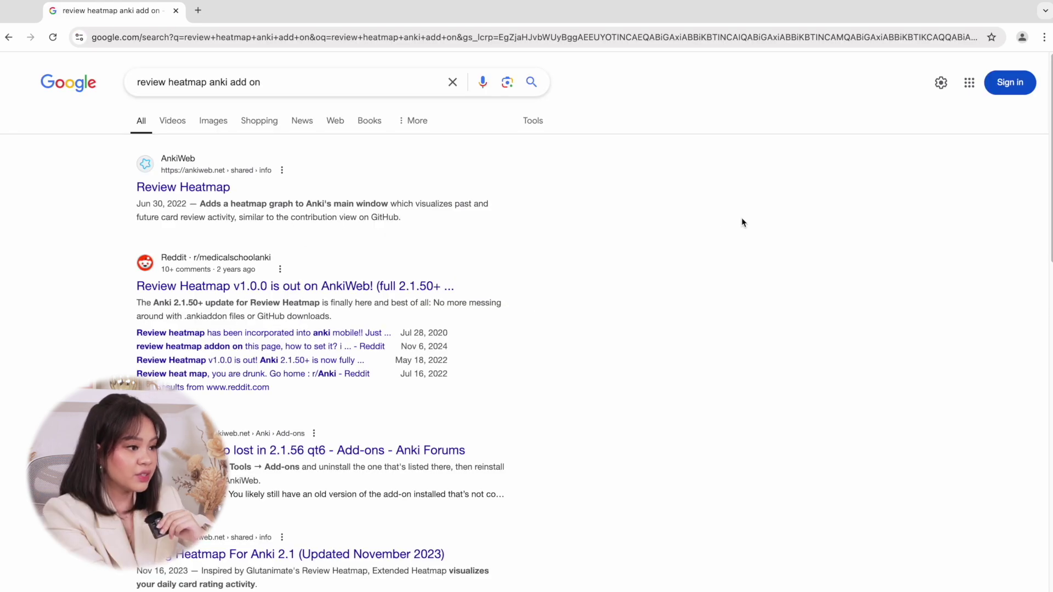
{"action": "left_click", "coordinate": [220, 184]}
{"action": "scroll", "coordinate": [219, 179], "scroll_direction": "down", "scroll_amount": 15}
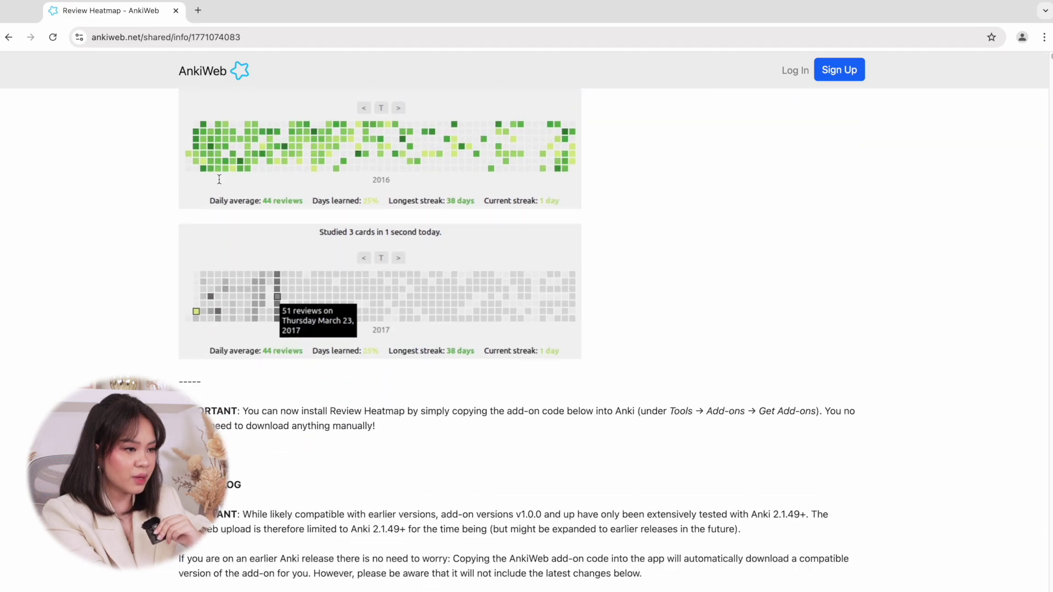
{"action": "scroll", "coordinate": [219, 178], "scroll_direction": "down", "scroll_amount": 10}
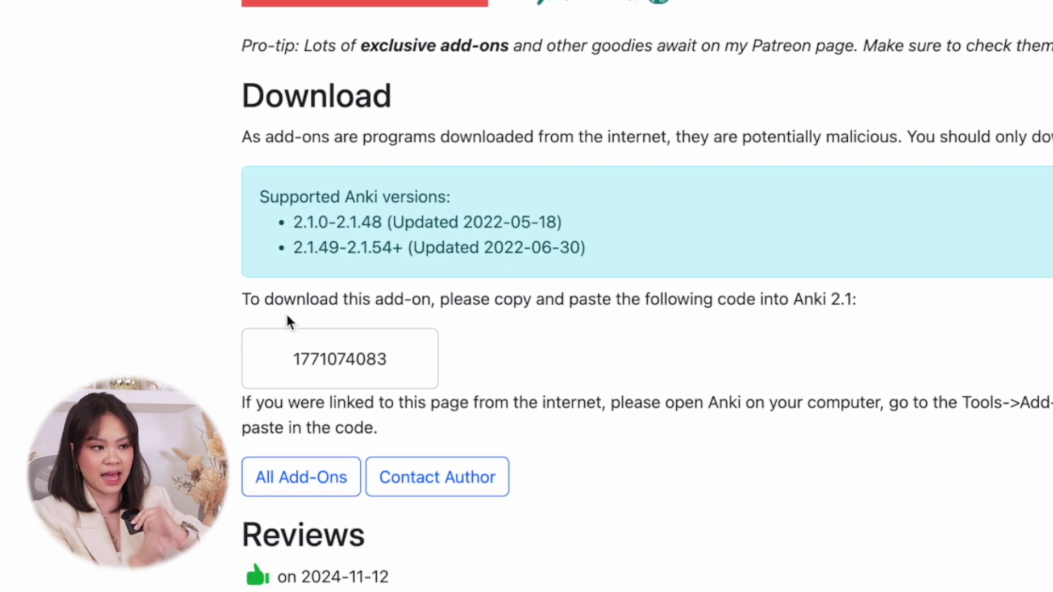
{"action": "left_click_drag", "start_coordinate": [283, 359], "coordinate": [364, 352]}
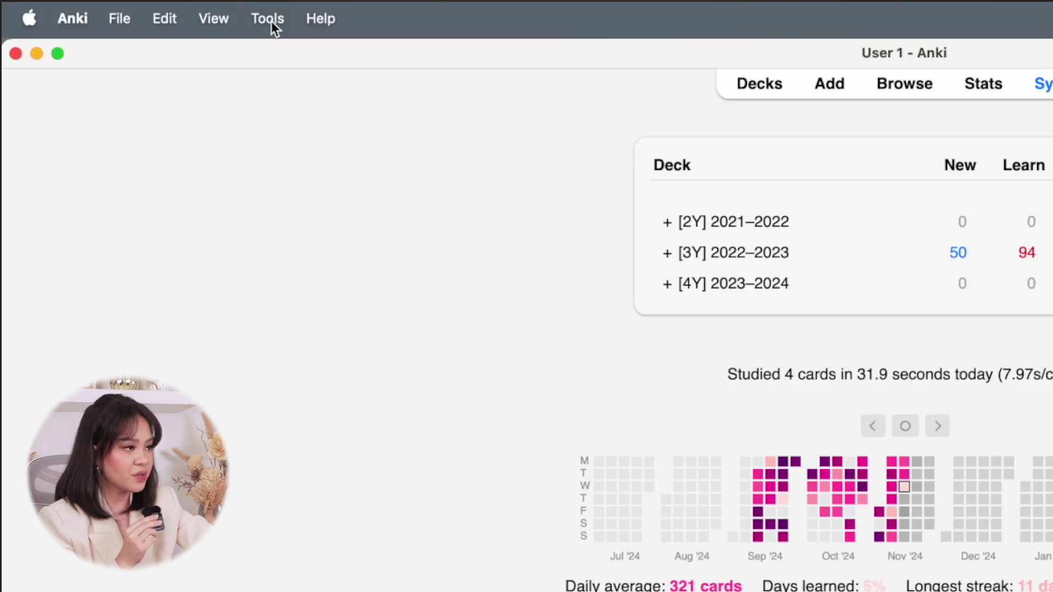
Step: In Anki, open the add-on manager and start getting a new add-on by code
{"action": "left_click", "coordinate": [268, 19]}
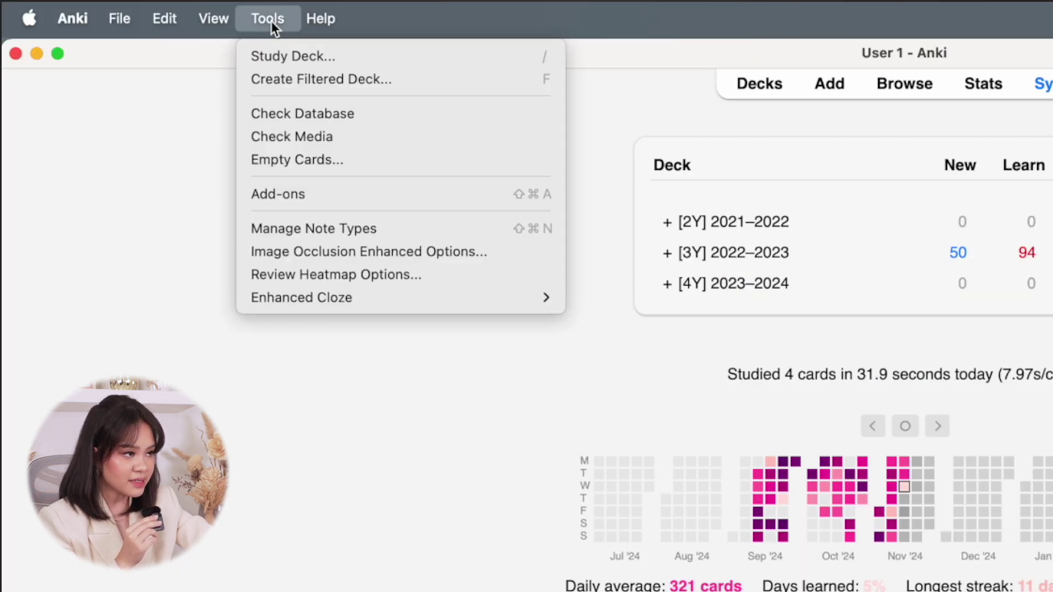
{"action": "left_click", "coordinate": [290, 192]}
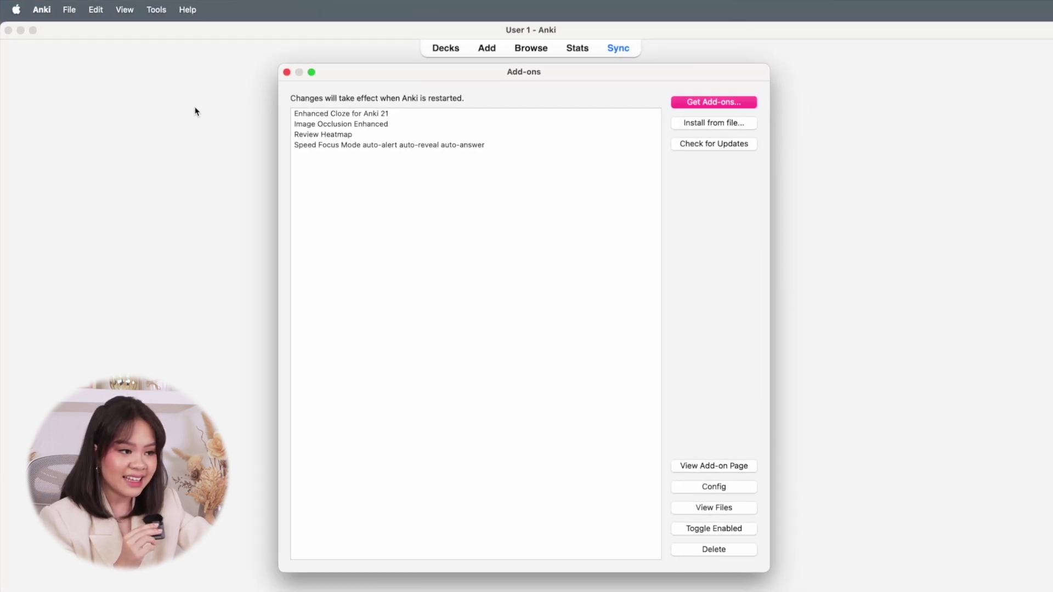
{"action": "left_click", "coordinate": [670, 105]}
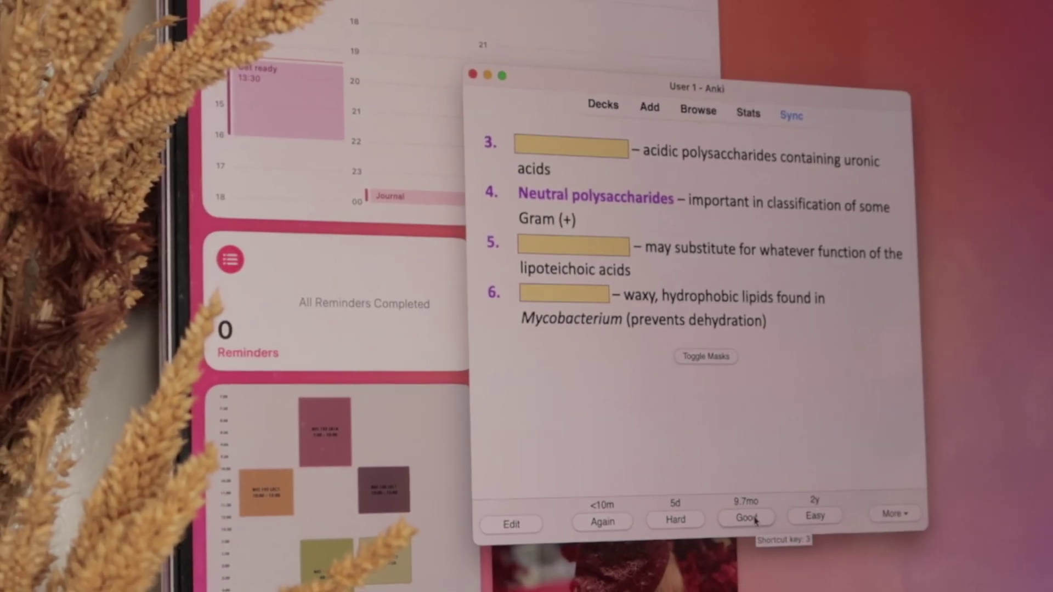
Step: Review the due microbiology cards, rating the neutral polysaccharides, outer membrane and cell wall cards Good and the microbial physiology card Easy
{"action": "left_click", "coordinate": [753, 519]}
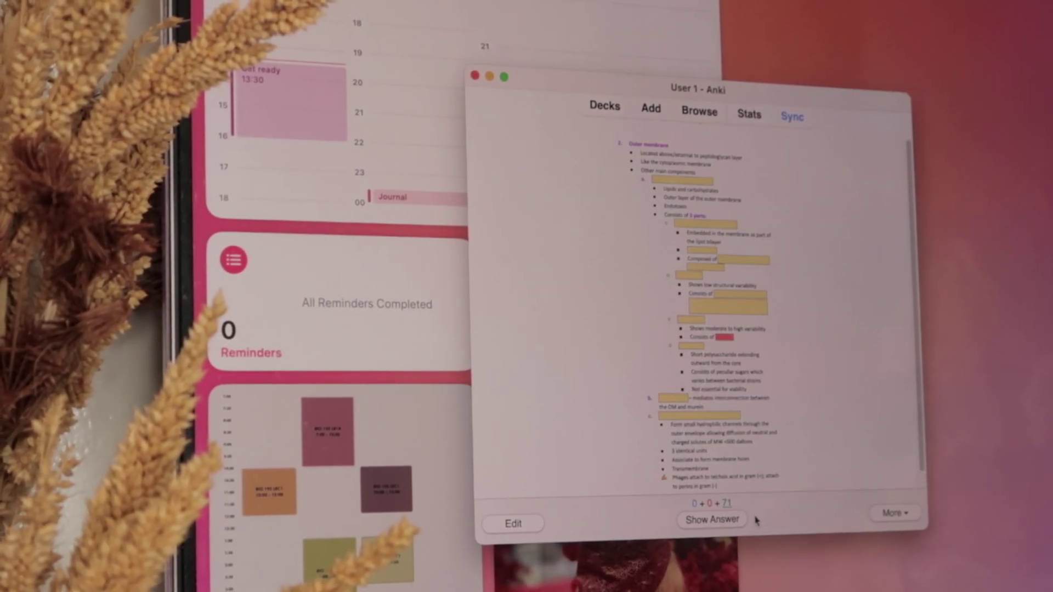
{"action": "left_click", "coordinate": [738, 524]}
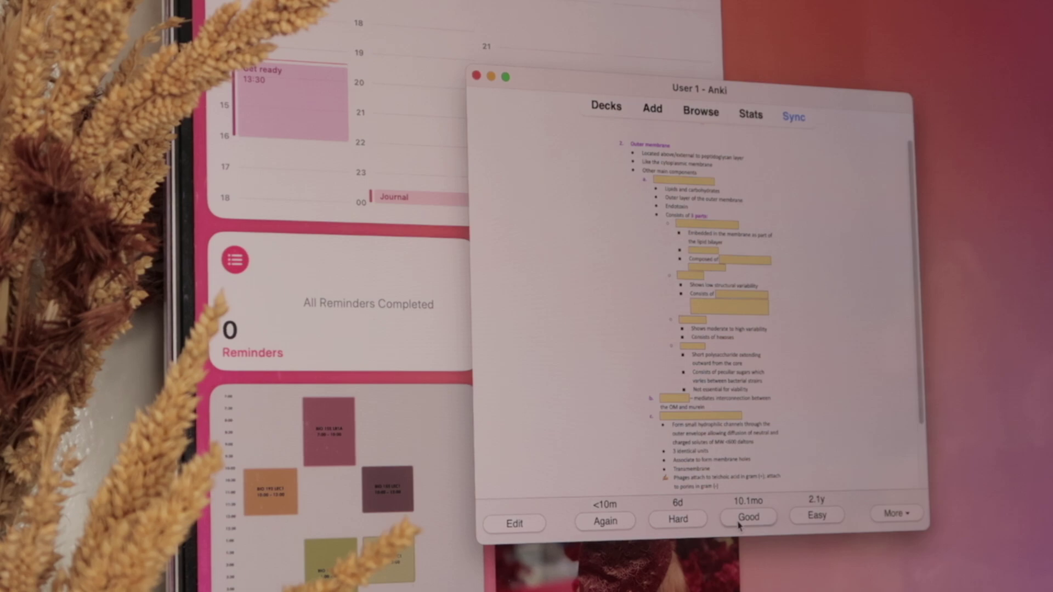
{"action": "left_click", "coordinate": [738, 523]}
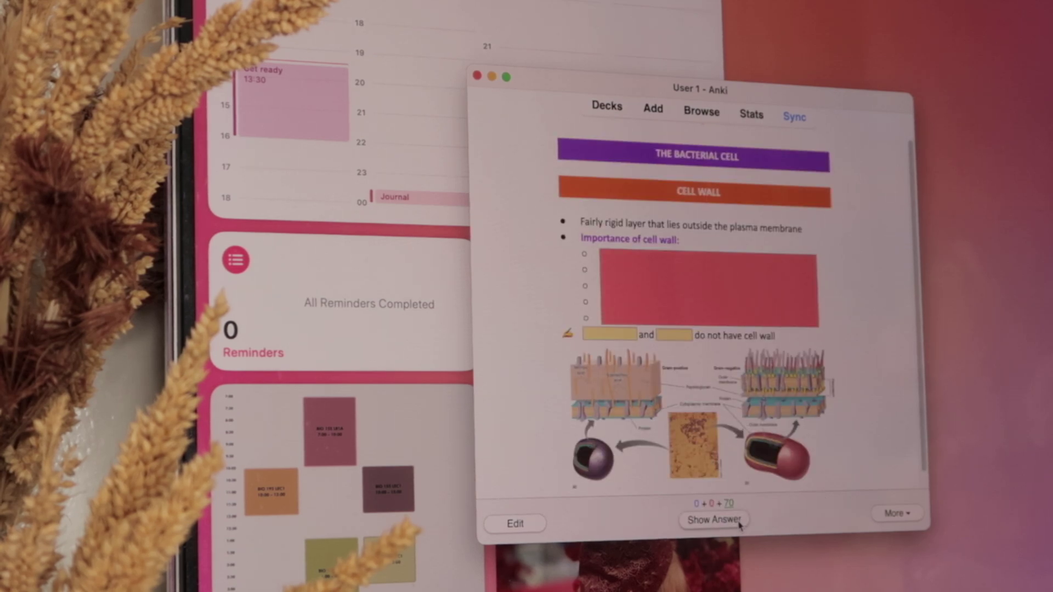
{"action": "left_click", "coordinate": [739, 524]}
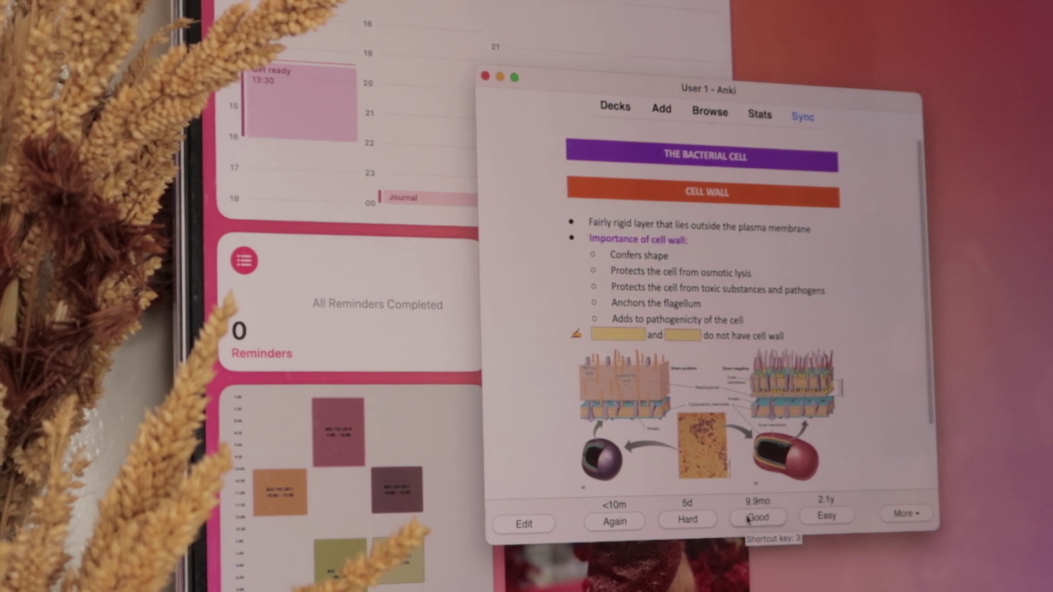
{"action": "left_click", "coordinate": [749, 519]}
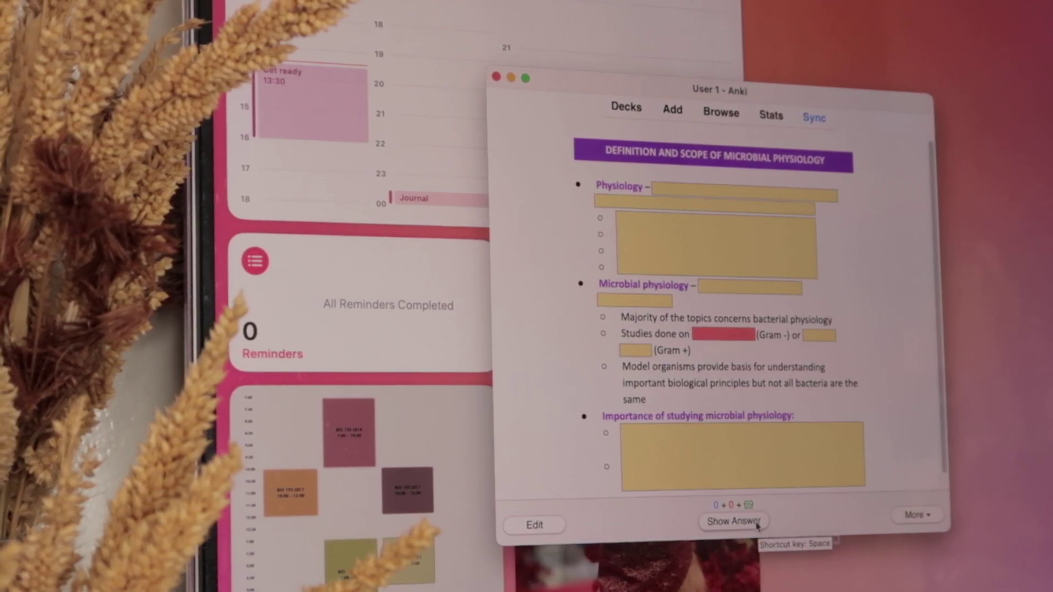
{"action": "left_click", "coordinate": [757, 524]}
{"action": "left_click", "coordinate": [833, 519]}
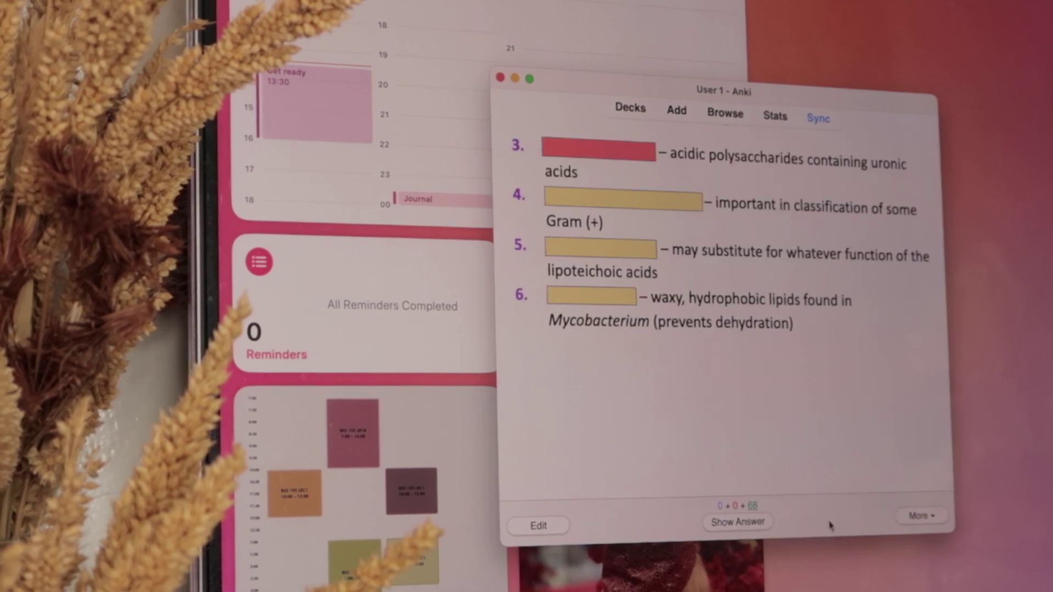